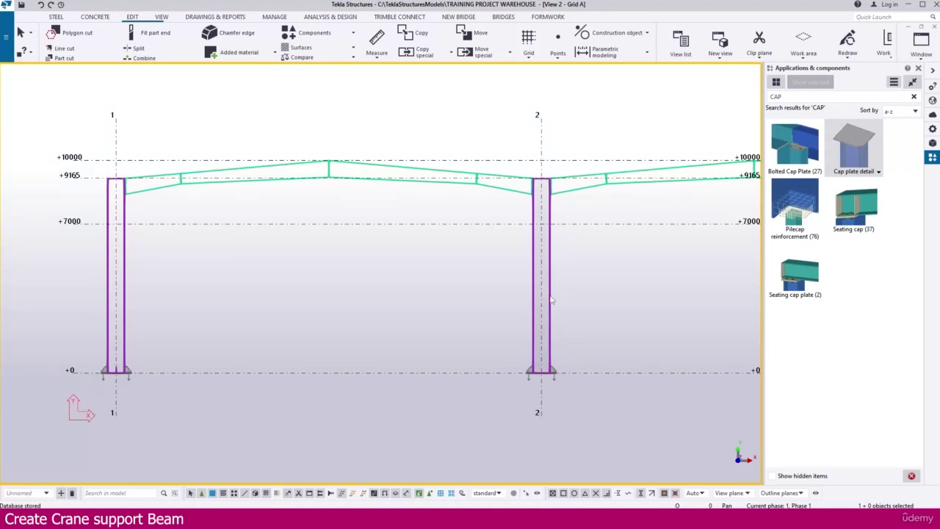
Switch to the grid elevation PDF and check the crane support beam's length and profile at EL.+7000
{"action": "key", "text": "alt+Tab"}
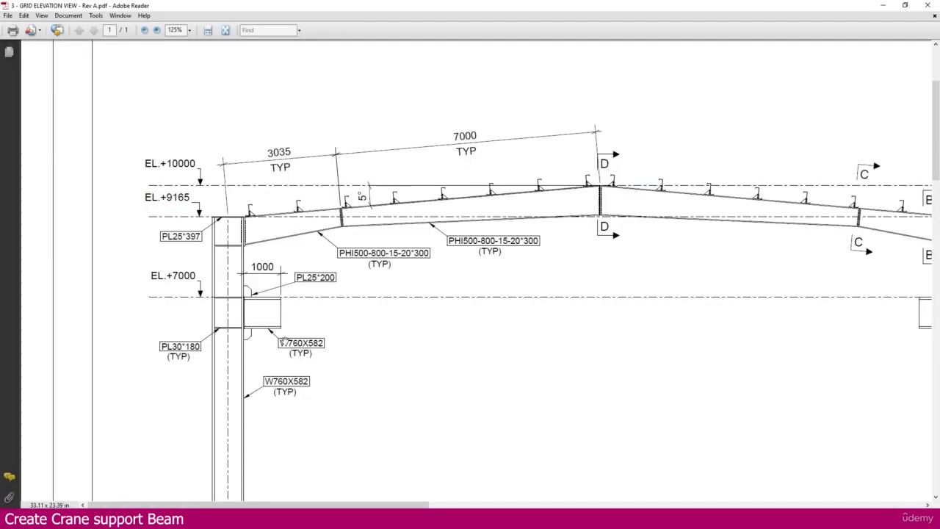
{"action": "scroll", "coordinate": [283, 341], "scroll_direction": "up", "scroll_amount": 3, "text": "ctrl"}
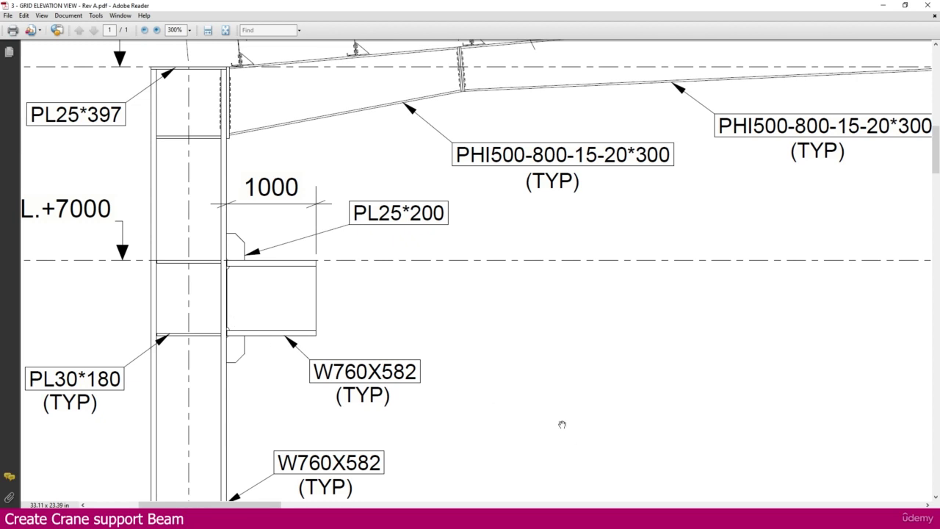
{"action": "left_click", "coordinate": [517, 518]}
{"action": "left_click", "coordinate": [578, 475]}
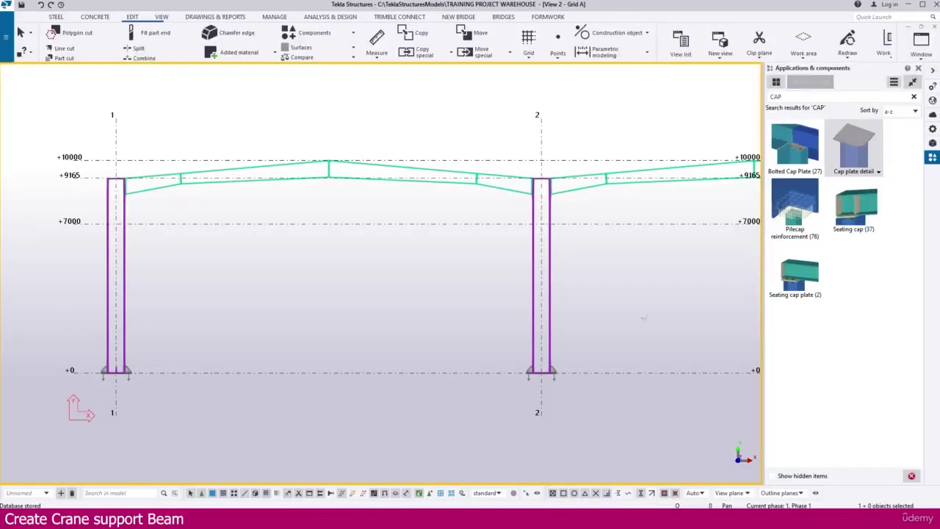
Create a 1000 mm long horizontal steel beam along the +7000 level, starting at its intersection with grid line 1
{"action": "left_click", "coordinate": [56, 17]}
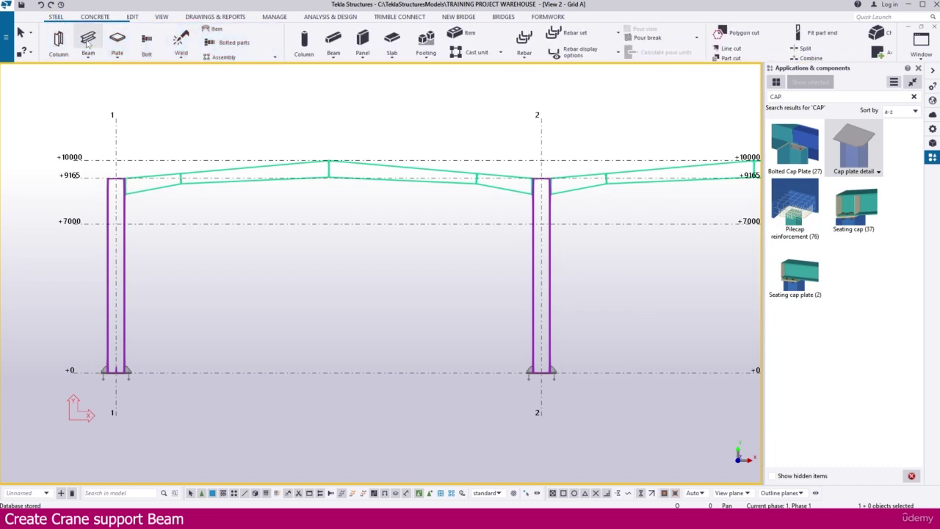
{"action": "left_click", "coordinate": [88, 41]}
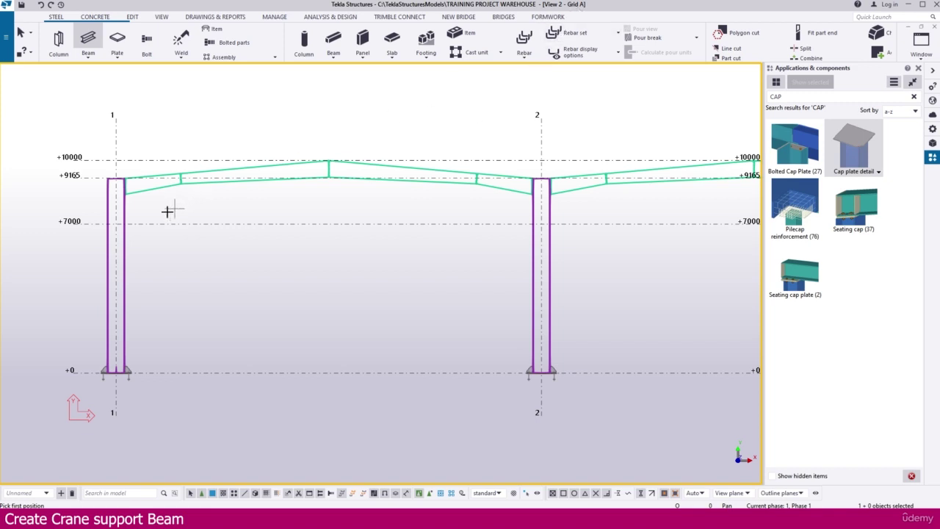
{"action": "scroll", "coordinate": [111, 221], "scroll_direction": "up", "scroll_amount": 6}
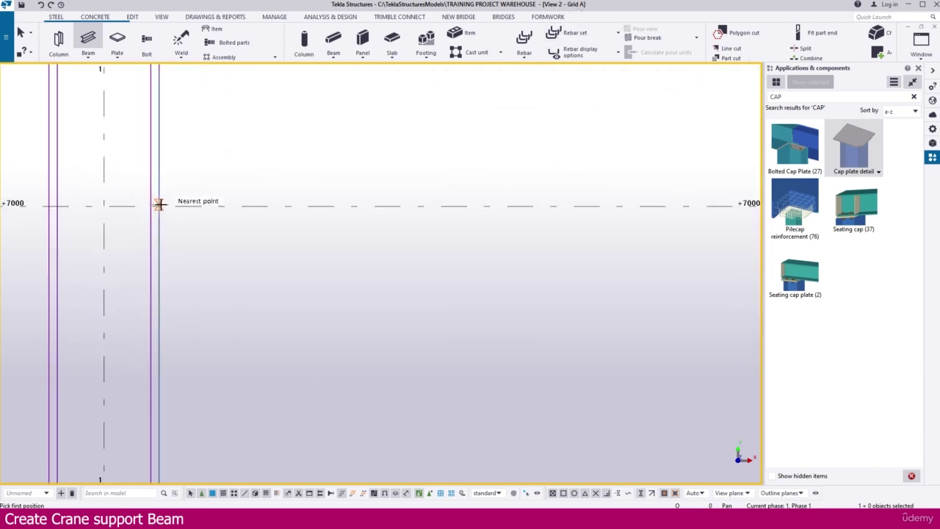
{"action": "scroll", "coordinate": [159, 204], "scroll_direction": "up", "scroll_amount": 1}
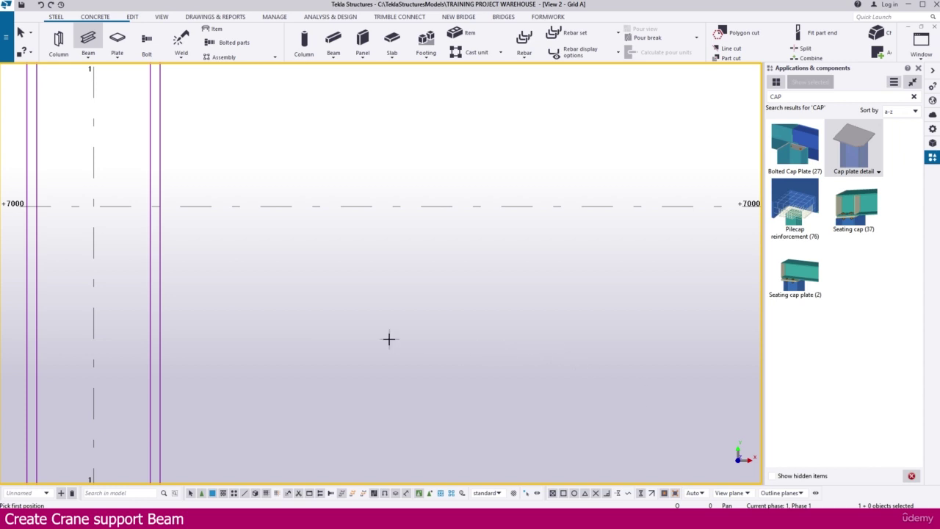
{"action": "middle_click_drag", "start_coordinate": [390, 338], "coordinate": [483, 358]}
{"action": "scroll", "coordinate": [283, 243], "scroll_direction": "up", "scroll_amount": 2}
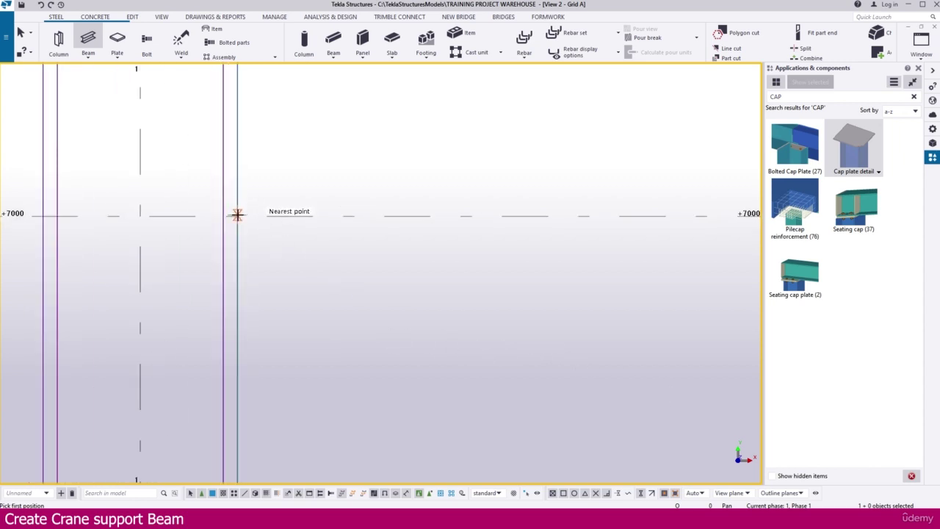
{"action": "left_click", "coordinate": [139, 215]}
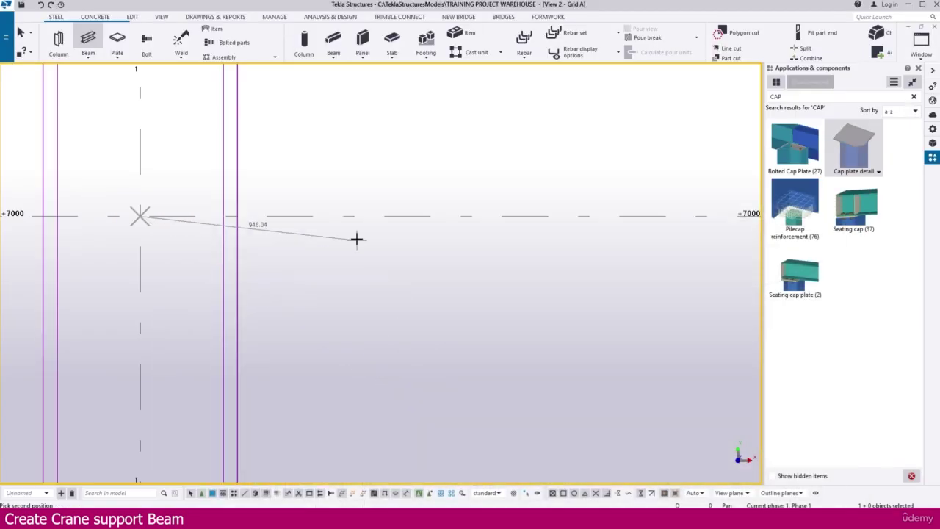
{"action": "type", "text": "100"}
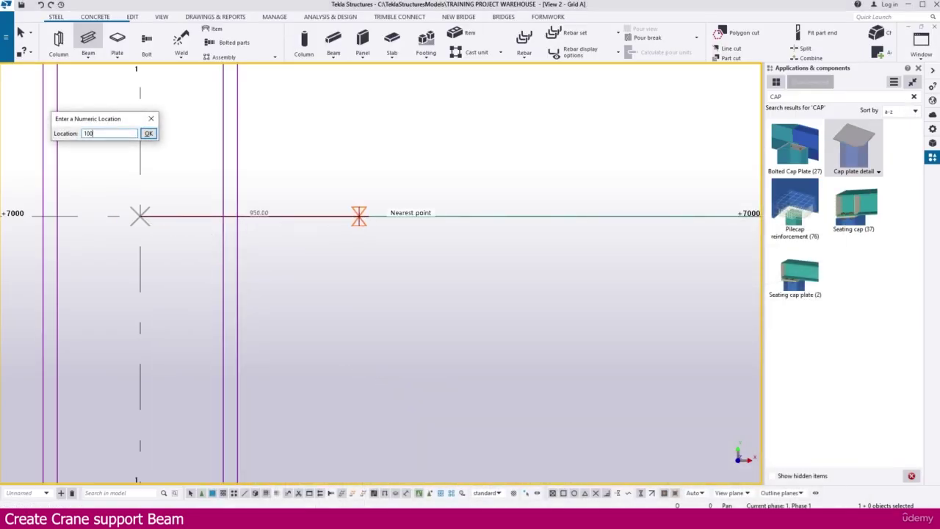
{"action": "type", "text": "0"}
{"action": "key", "text": "Return"}
{"action": "scroll", "coordinate": [369, 213], "scroll_direction": "down", "scroll_amount": 3}
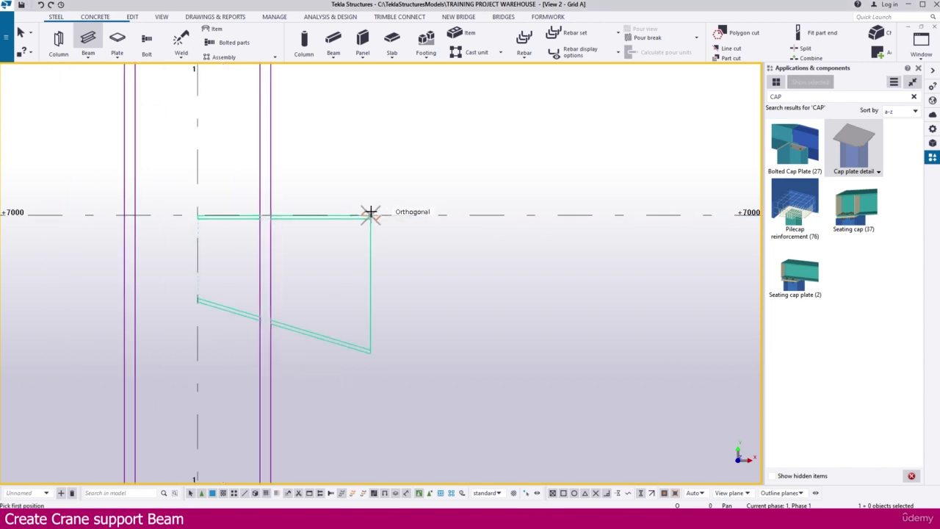
Select the new beam at +7000 and change its name to BEAM
{"action": "left_click", "coordinate": [370, 236]}
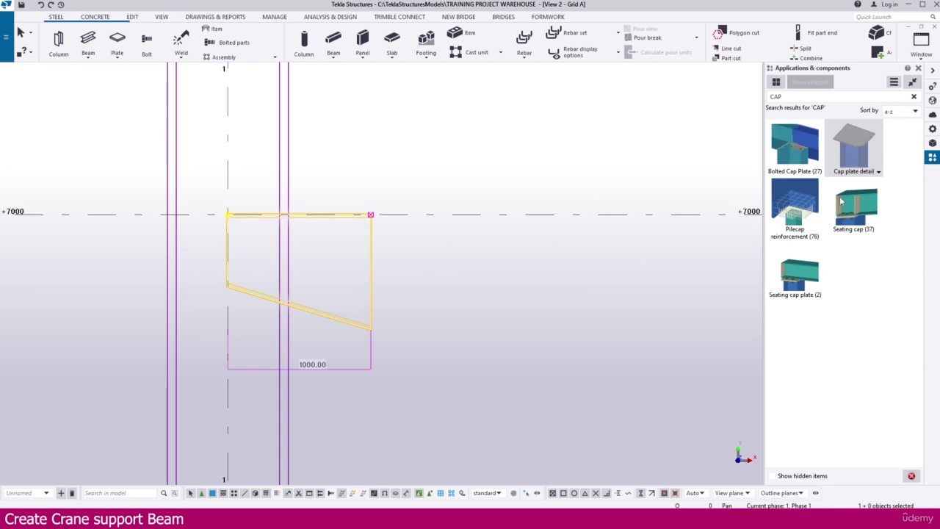
{"action": "left_click", "coordinate": [933, 128]}
{"action": "left_click", "coordinate": [838, 124]}
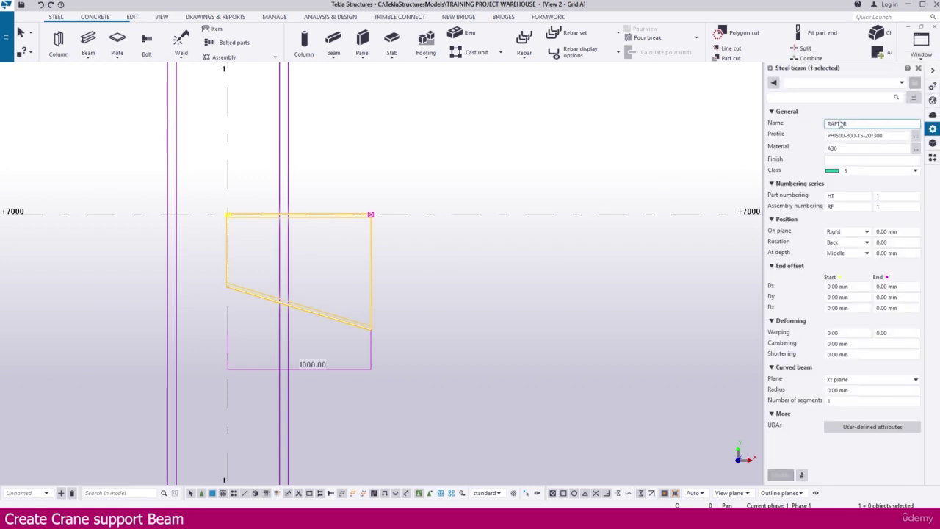
{"action": "double_click", "coordinate": [854, 124]}
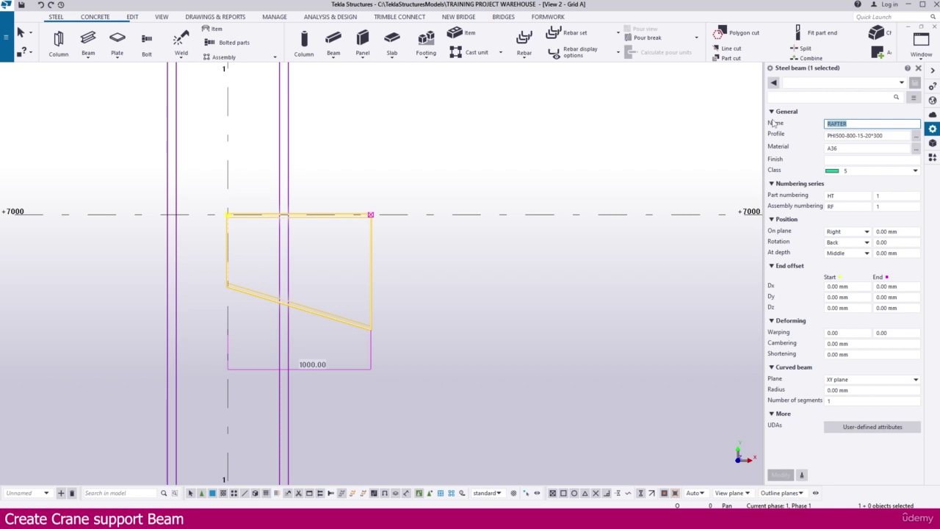
{"action": "type", "text": "BEAM"}
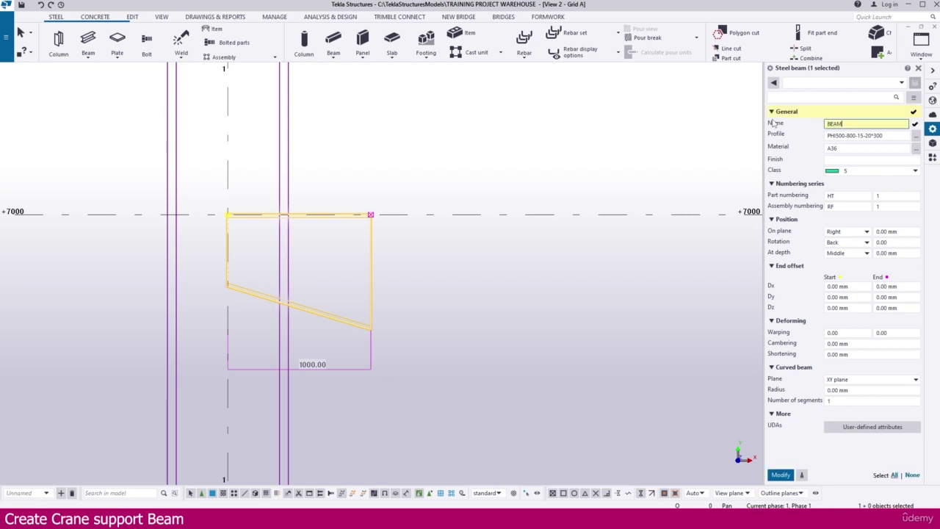
Choose profile W760X582 from the US metric W760 profiles, matching the elevation drawing, and apply the changes to the beam
{"action": "left_click", "coordinate": [916, 136]}
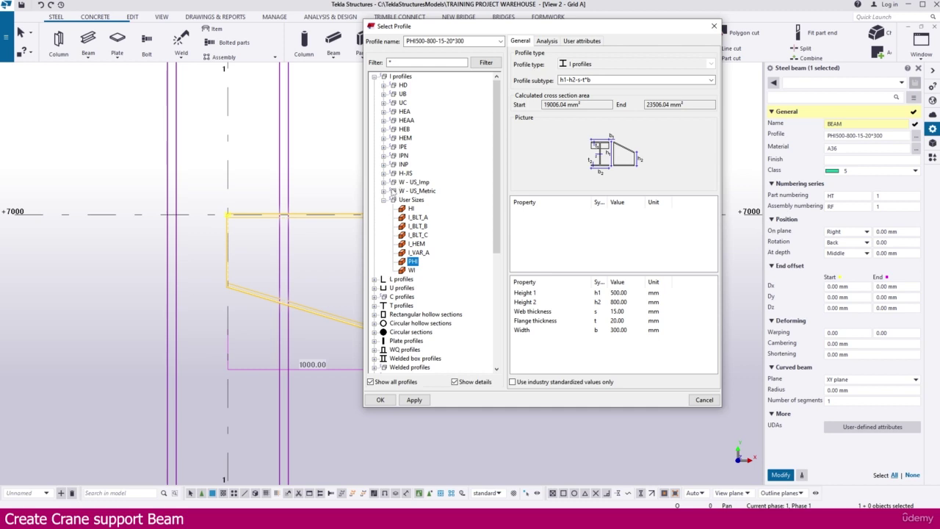
{"action": "left_click", "coordinate": [384, 191]}
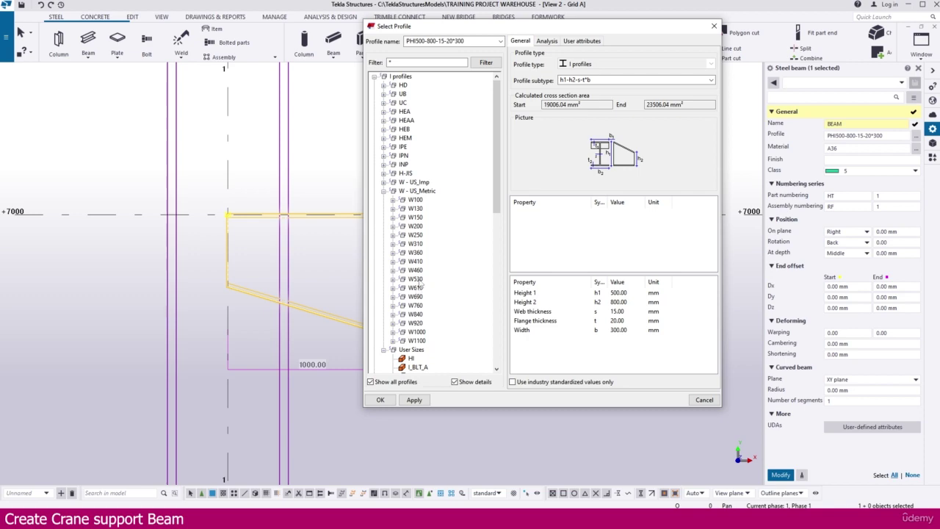
{"action": "left_click", "coordinate": [526, 518]}
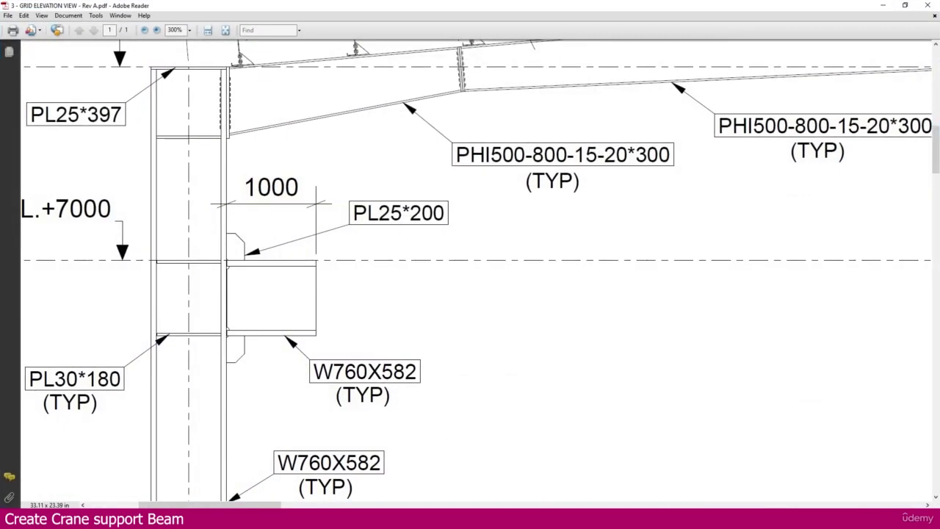
{"action": "left_click", "coordinate": [552, 451]}
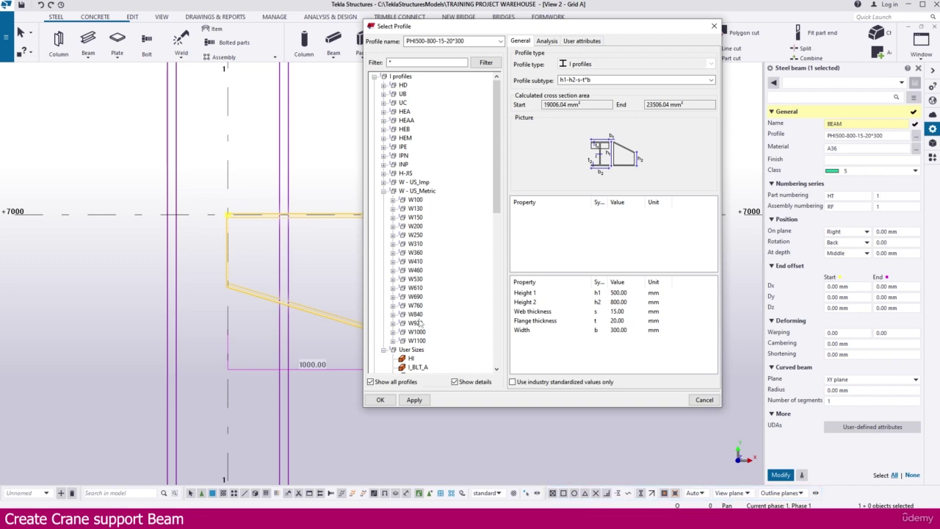
{"action": "left_click", "coordinate": [416, 305]}
{"action": "left_click", "coordinate": [392, 305]}
{"action": "scroll", "coordinate": [395, 311], "scroll_direction": "down", "scroll_amount": 5}
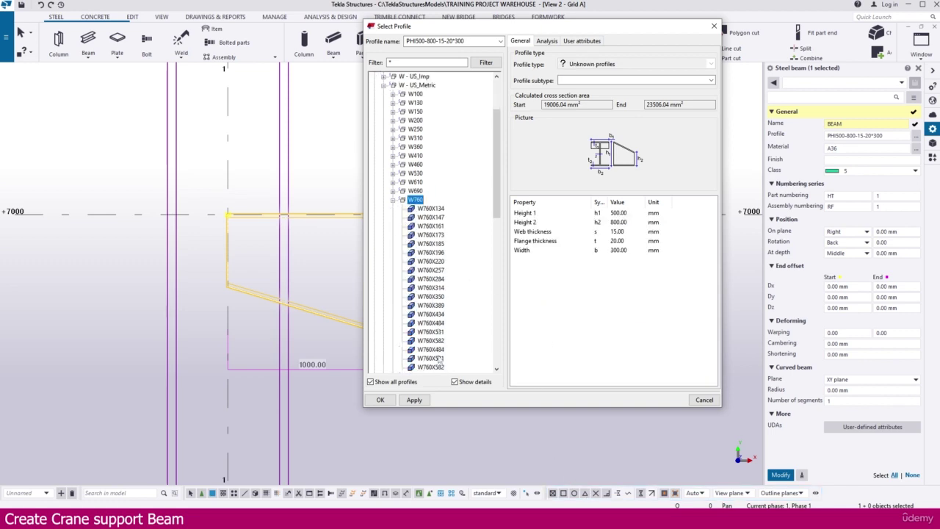
{"action": "double_click", "coordinate": [432, 315]}
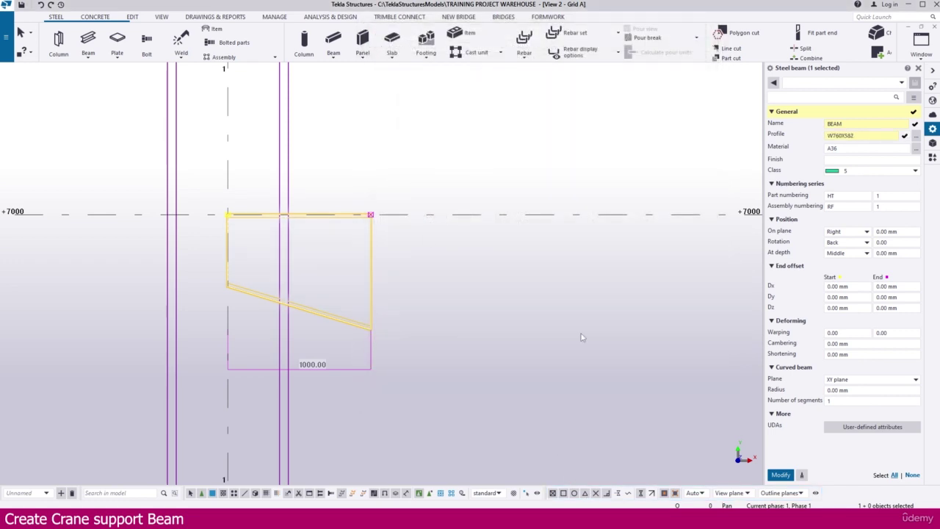
{"action": "left_click", "coordinate": [780, 474]}
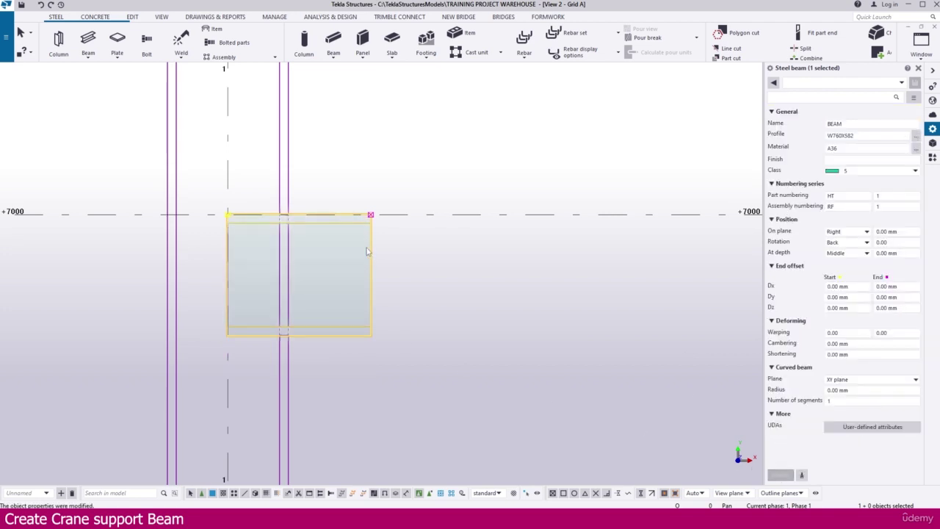
Set the beam's part numbering prefix to H and clear its assembly numbering prefix
{"action": "left_click", "coordinate": [837, 195]}
{"action": "key", "text": "BackSpace"}
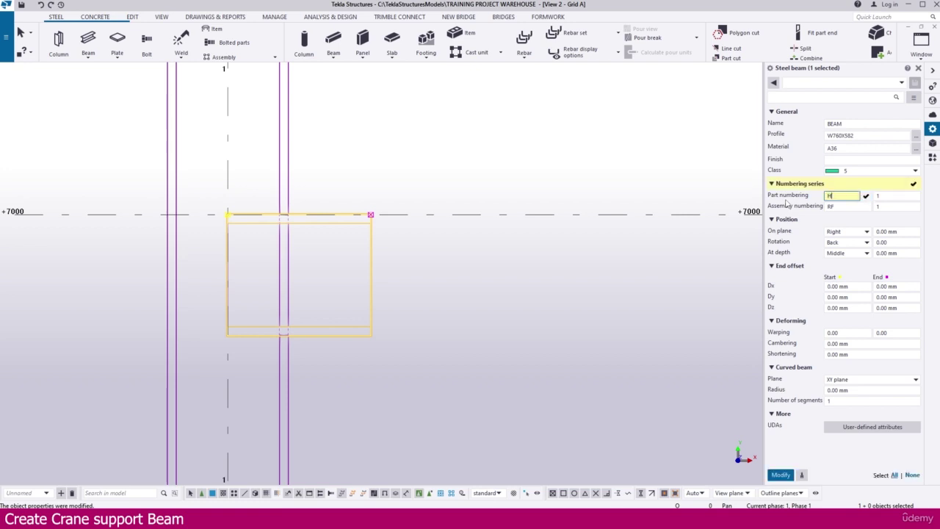
{"action": "double_click", "coordinate": [832, 207]}
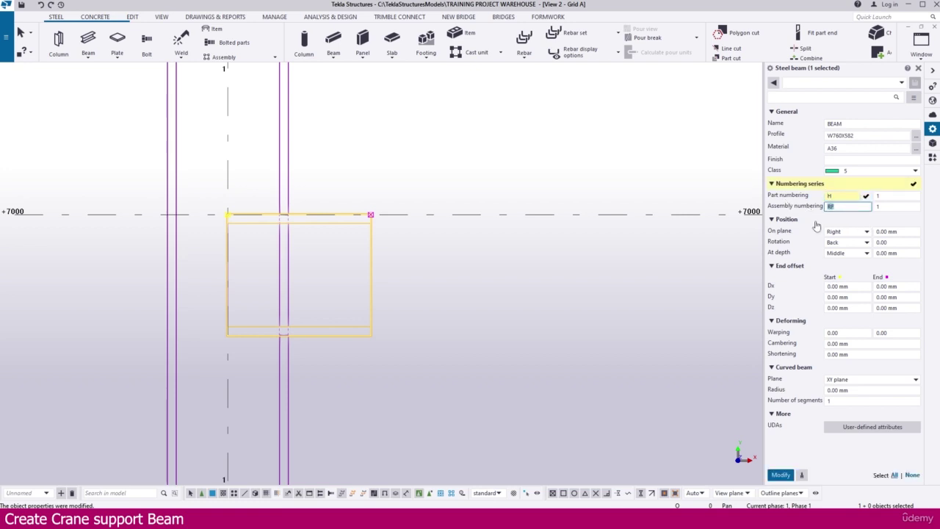
{"action": "key", "text": "BackSpace"}
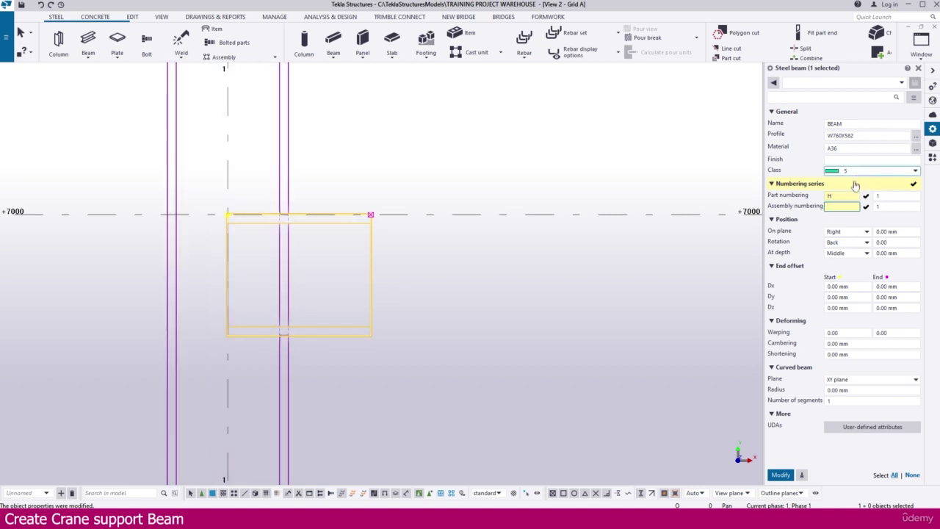
{"action": "key", "text": "Return"}
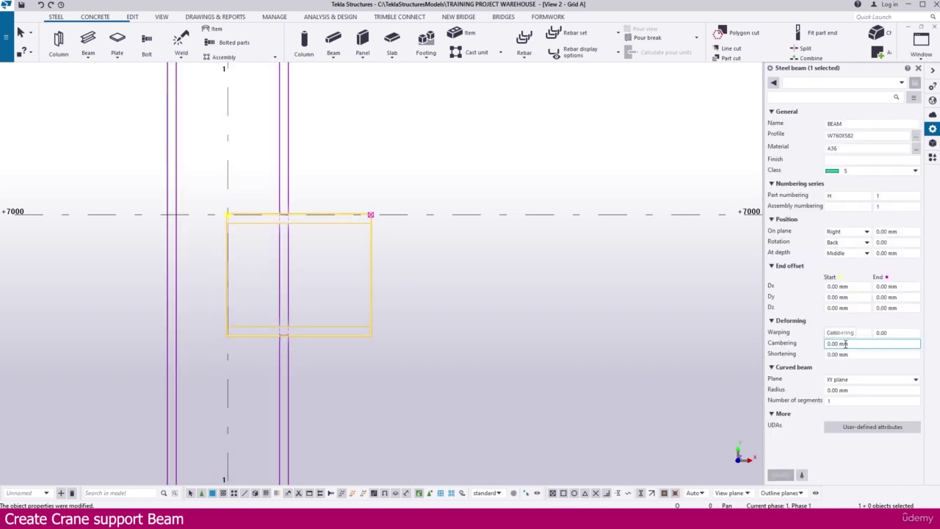
Set the beam's class to 3 and apply the change
{"action": "left_click", "coordinate": [910, 206]}
{"action": "left_click", "coordinate": [872, 175]}
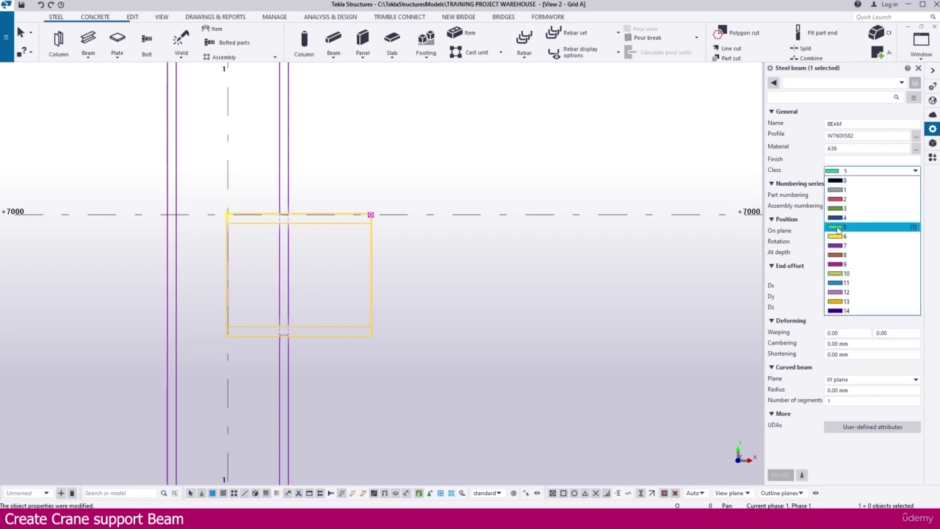
{"action": "left_click", "coordinate": [837, 228]}
{"action": "left_click", "coordinate": [872, 171]}
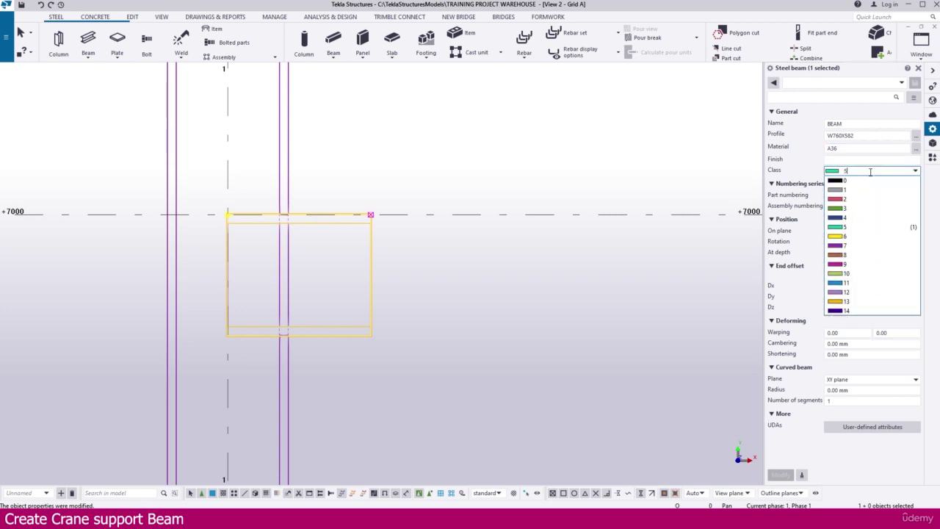
{"action": "left_click", "coordinate": [858, 204]}
{"action": "left_click", "coordinate": [850, 170]}
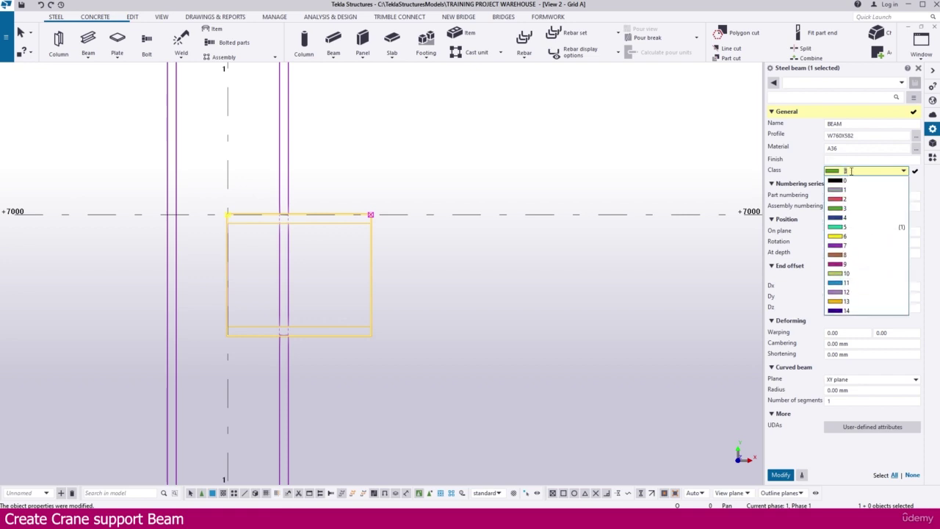
{"action": "left_click", "coordinate": [857, 170]}
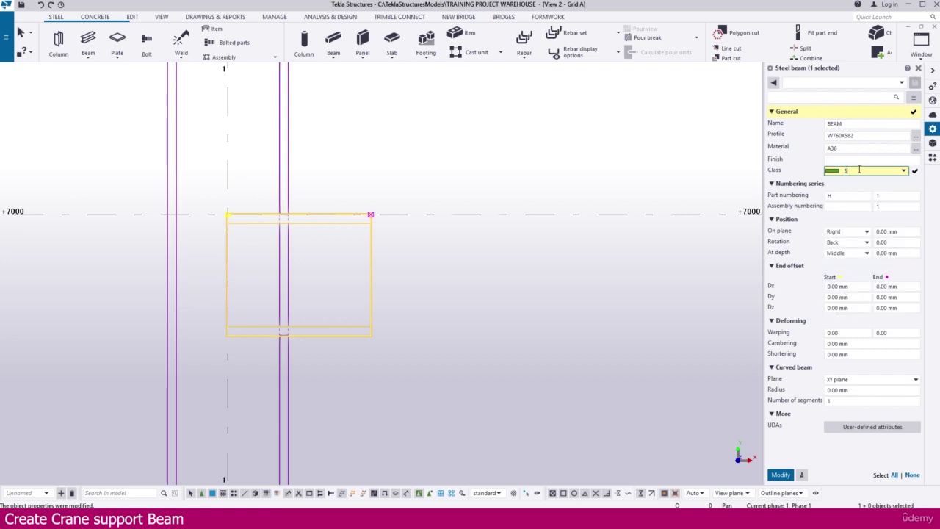
{"action": "left_click", "coordinate": [492, 252]}
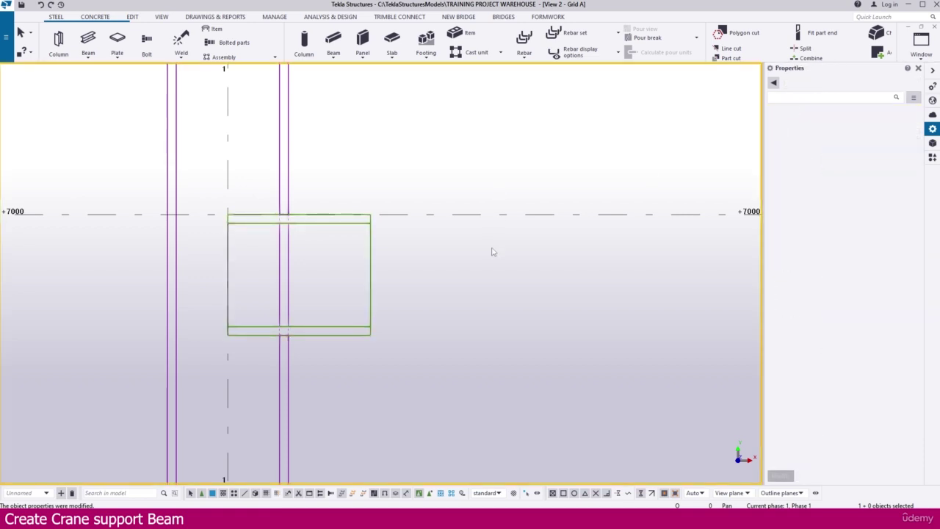
Move the beam along the +7000 level from the grid 1 intersection to the outer face of the column flange facing grid 2
{"action": "left_click", "coordinate": [364, 242]}
{"action": "right_click", "coordinate": [363, 223]}
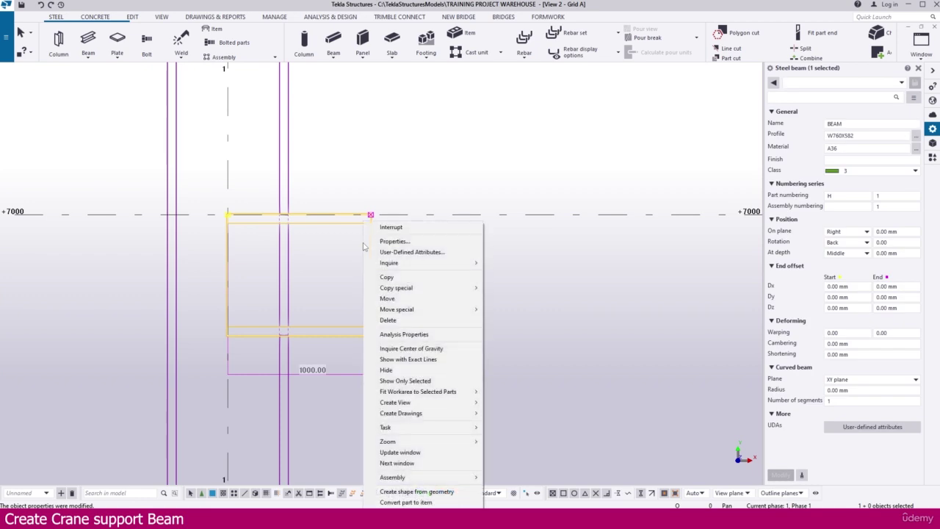
{"action": "left_click", "coordinate": [398, 298]}
{"action": "scroll", "coordinate": [202, 199], "scroll_direction": "up", "scroll_amount": 3}
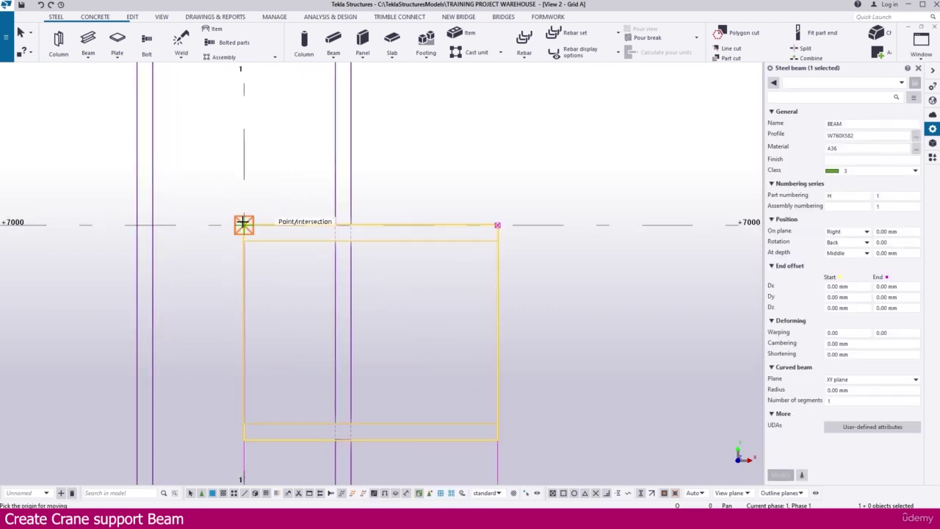
{"action": "left_click", "coordinate": [244, 224]}
{"action": "left_click", "coordinate": [351, 225]}
{"action": "scroll", "coordinate": [345, 224], "scroll_direction": "down", "scroll_amount": 3}
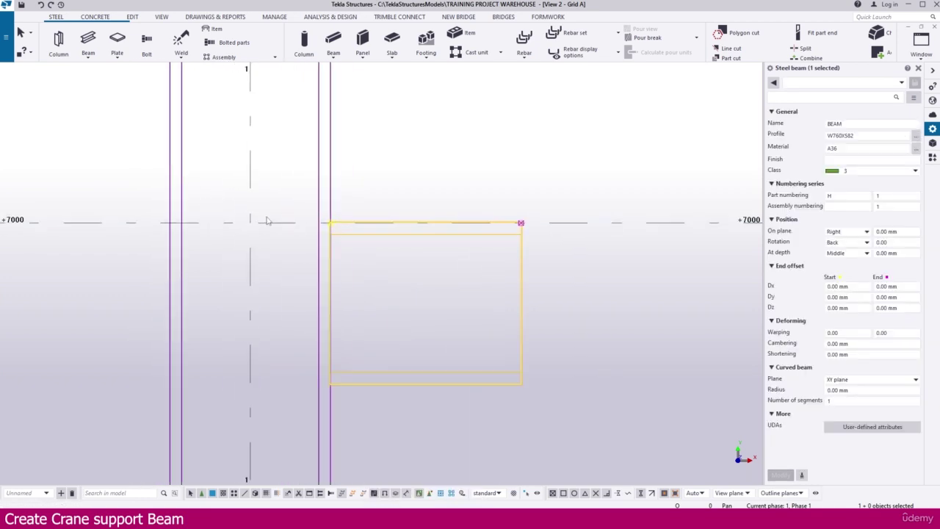
{"action": "left_click", "coordinate": [517, 300]}
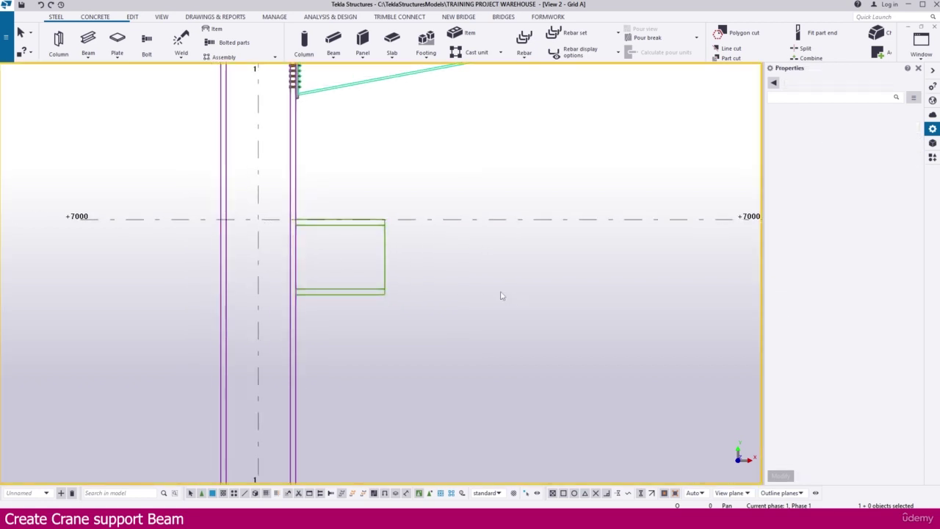
Search the applications and components catalog for WELDE to list the welded connections
{"action": "middle_click_drag", "start_coordinate": [501, 296], "coordinate": [476, 296]}
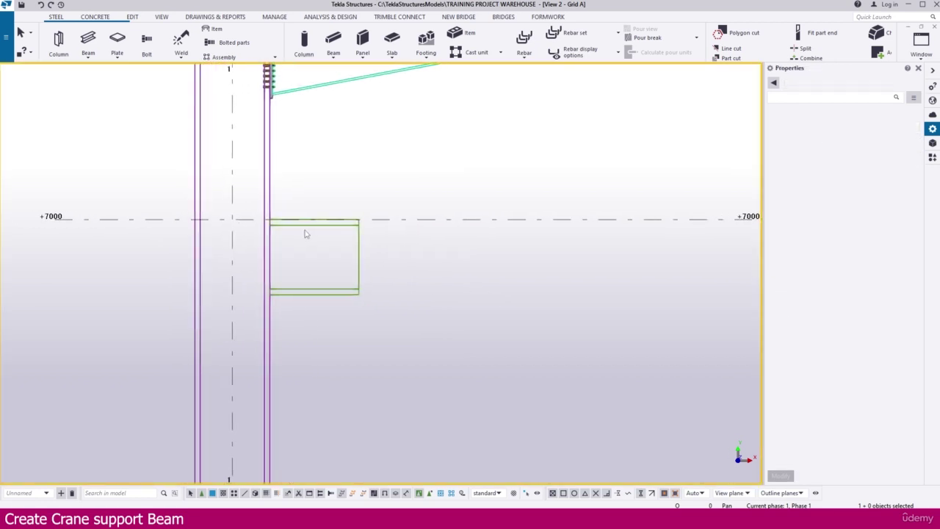
{"action": "left_click", "coordinate": [933, 157]}
{"action": "middle_click_drag", "start_coordinate": [623, 171], "coordinate": [485, 170]}
{"action": "scroll", "coordinate": [399, 214], "scroll_direction": "down", "scroll_amount": 3}
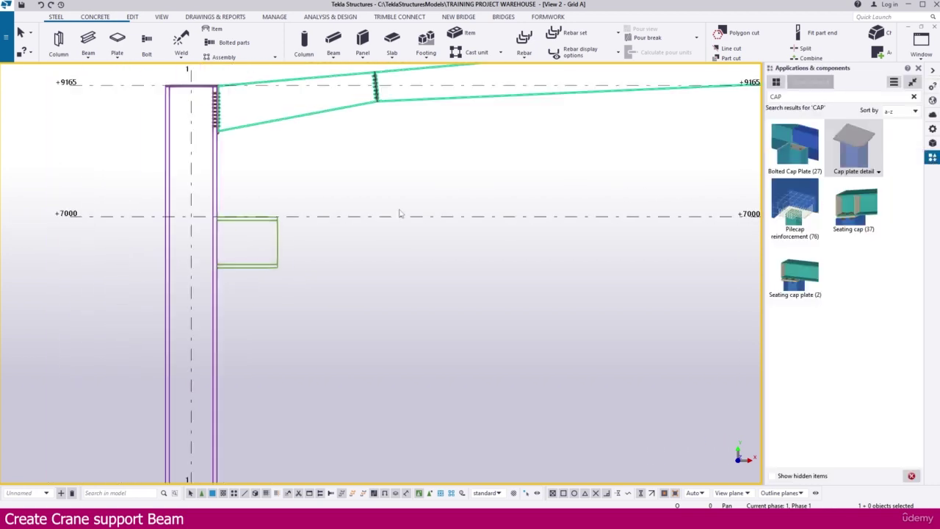
{"action": "scroll", "coordinate": [399, 213], "scroll_direction": "down", "scroll_amount": 2}
{"action": "middle_click_drag", "start_coordinate": [504, 218], "coordinate": [252, 212]}
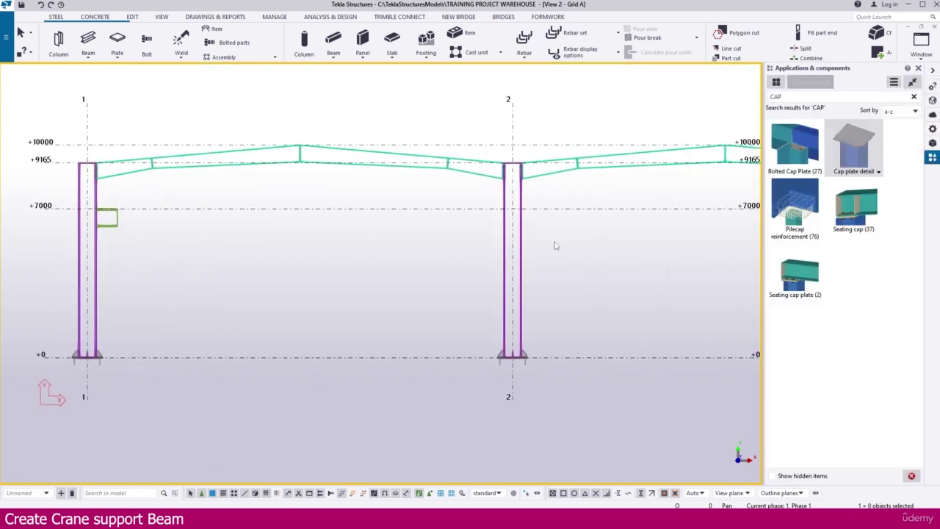
{"action": "middle_click_drag", "start_coordinate": [190, 192], "coordinate": [235, 193]}
{"action": "scroll", "coordinate": [111, 217], "scroll_direction": "up", "scroll_amount": 2}
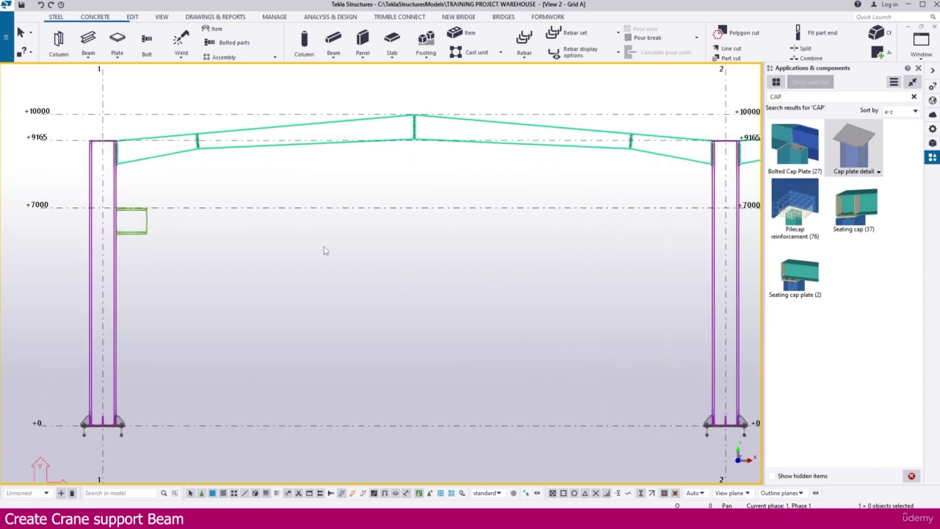
{"action": "middle_click_drag", "start_coordinate": [256, 224], "coordinate": [324, 246]}
{"action": "scroll", "coordinate": [149, 220], "scroll_direction": "up", "scroll_amount": 3}
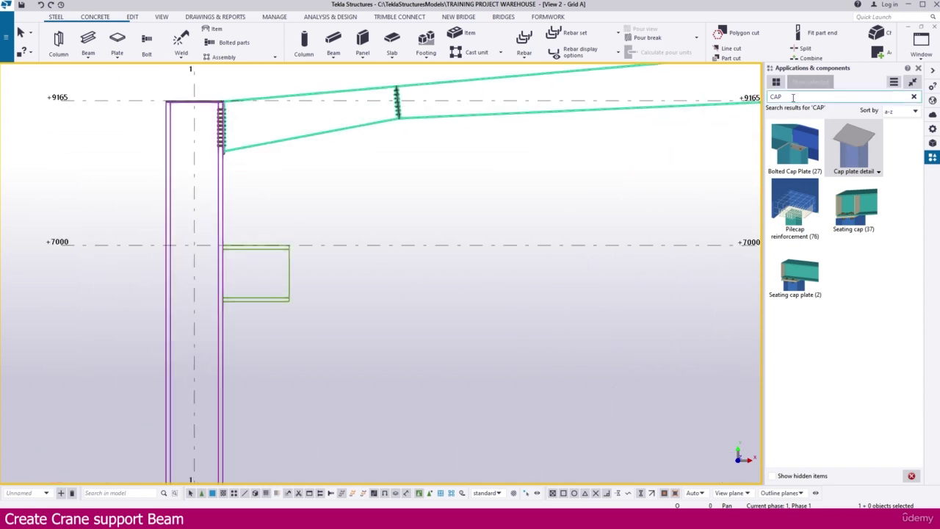
{"action": "left_click_drag", "start_coordinate": [784, 97], "coordinate": [758, 96]}
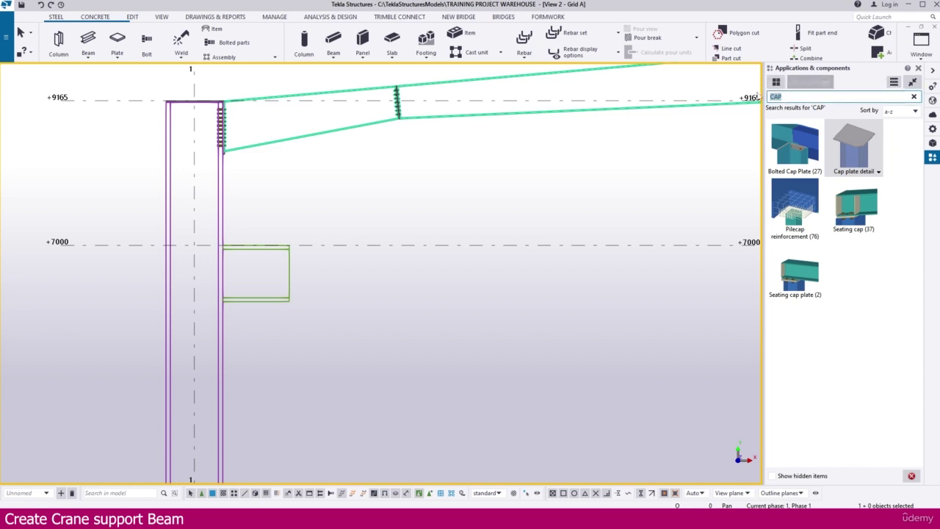
{"action": "type", "text": "WE"}
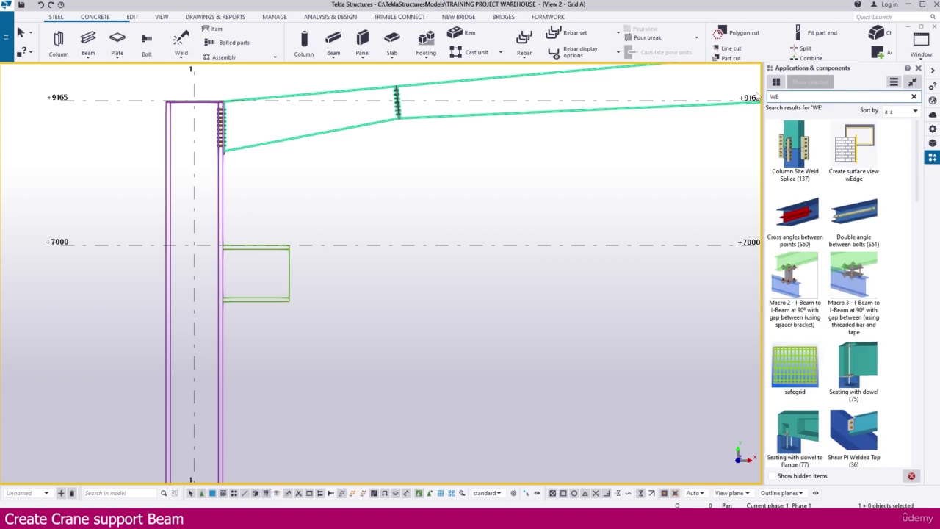
{"action": "type", "text": ";DLDE"}
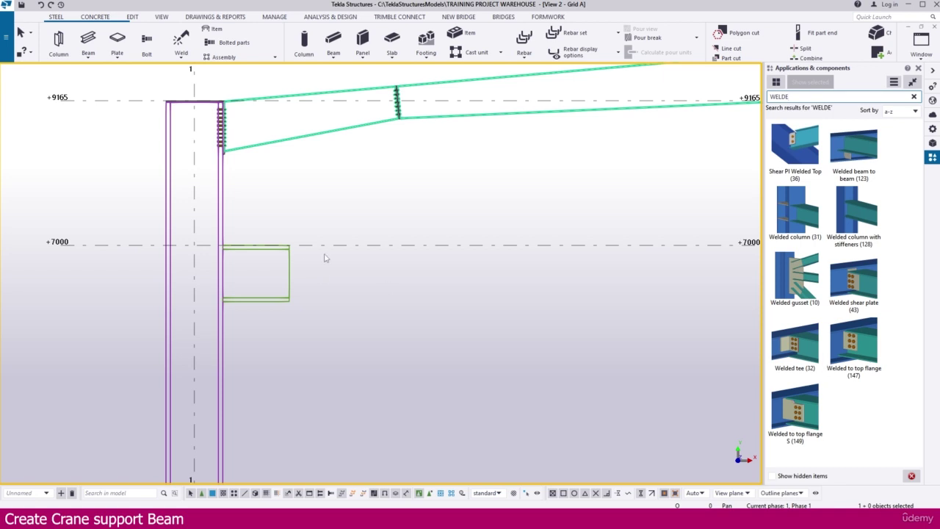
Connect the crane support beam to the grid 1 column with the Welded column with stiffeners (128) component, taking the column as main part
{"action": "left_click", "coordinate": [258, 250]}
{"action": "left_click", "coordinate": [860, 221]}
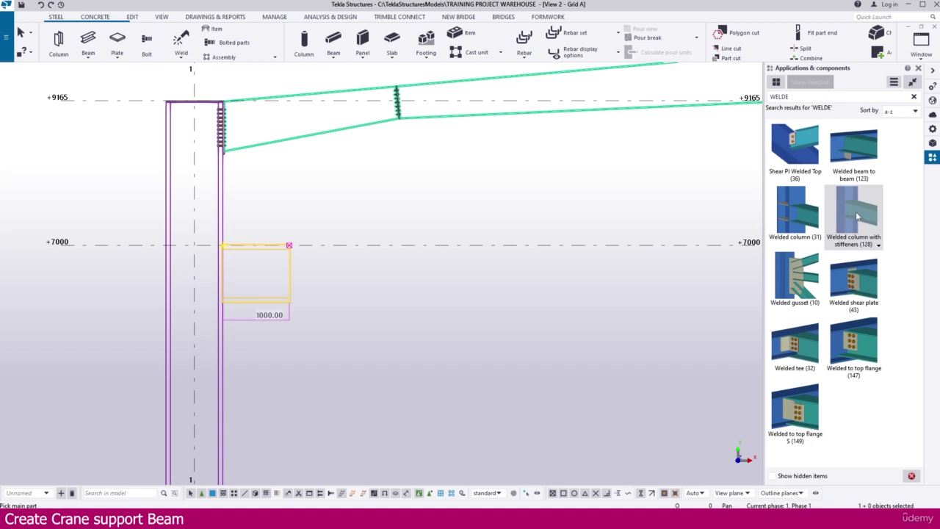
{"action": "left_click", "coordinate": [513, 186]}
{"action": "left_click", "coordinate": [854, 207]}
{"action": "double_click", "coordinate": [855, 207]}
{"action": "left_click_drag", "start_coordinate": [580, 127], "coordinate": [600, 74]}
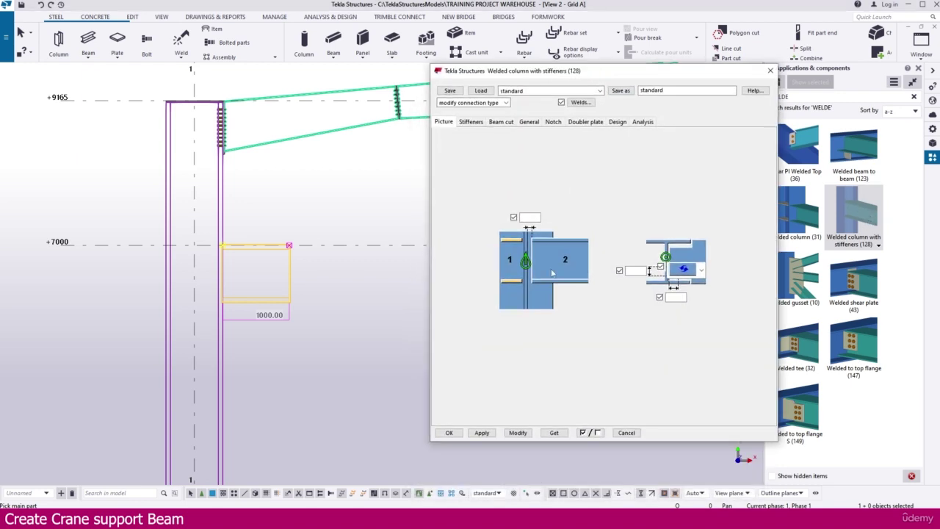
{"action": "left_click", "coordinate": [449, 432]}
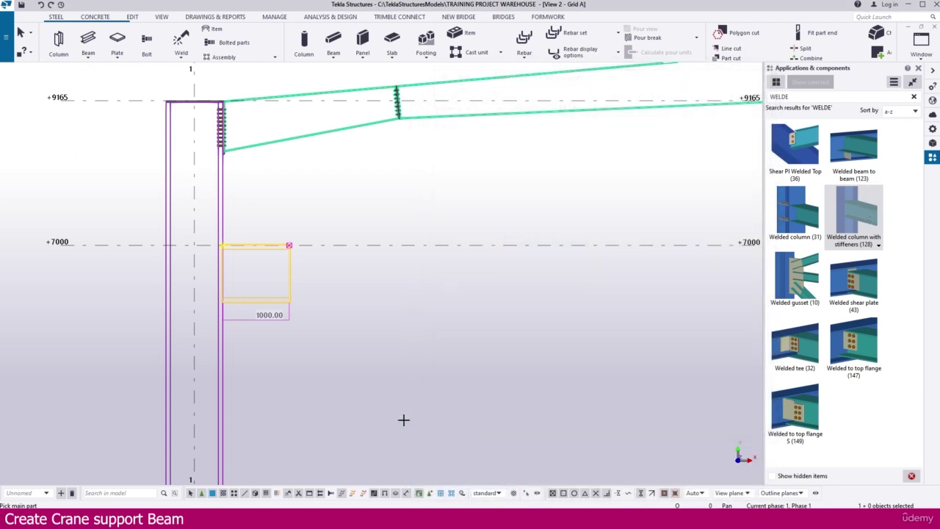
{"action": "left_click", "coordinate": [224, 231]}
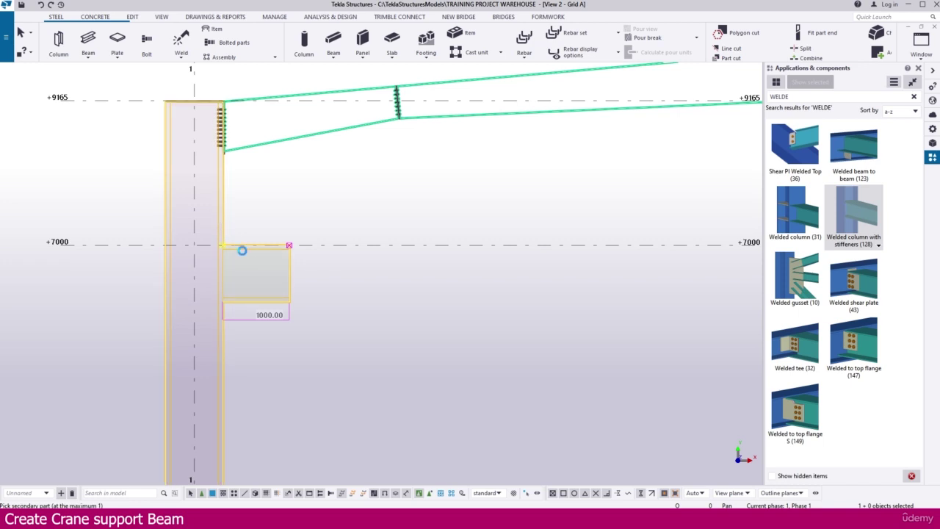
{"action": "left_click", "coordinate": [242, 249]}
{"action": "scroll", "coordinate": [241, 246], "scroll_direction": "up", "scroll_amount": 4}
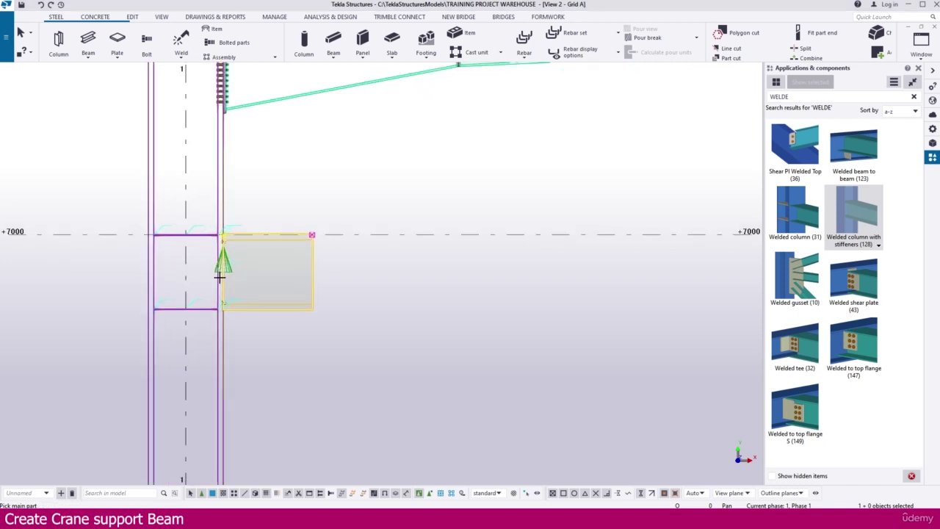
{"action": "middle_click_drag", "start_coordinate": [242, 233], "coordinate": [246, 255]}
{"action": "key", "text": "Escape"}
{"action": "left_click", "coordinate": [271, 120]}
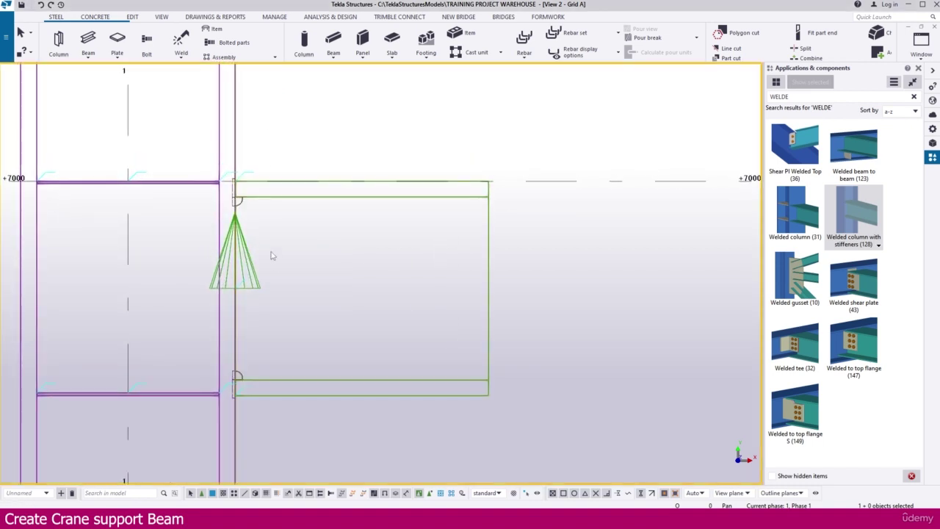
Set the thickness of all four column stiffeners, top and bottom on both sides, to 30 mm in the connection's properties
{"action": "left_click", "coordinate": [251, 268]}
{"action": "double_click", "coordinate": [250, 272]}
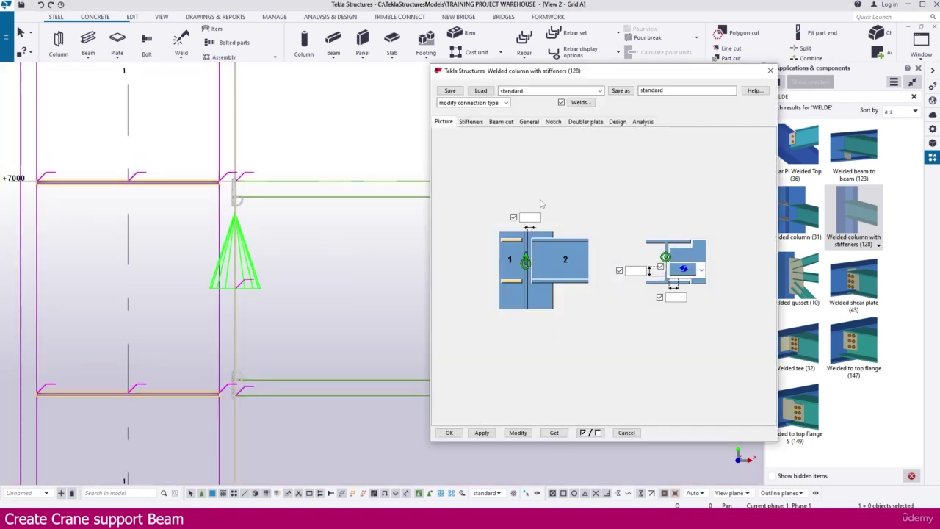
{"action": "left_click", "coordinate": [530, 218]}
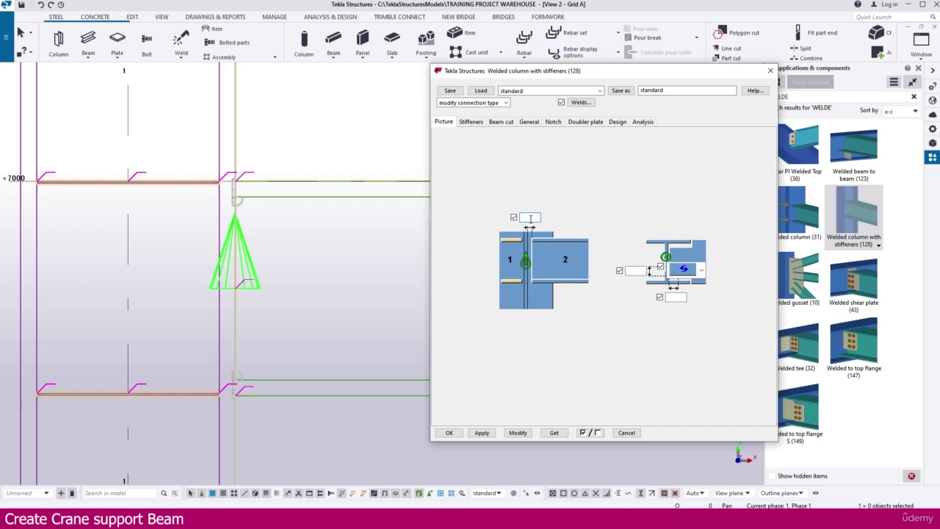
{"action": "left_click", "coordinate": [472, 122]}
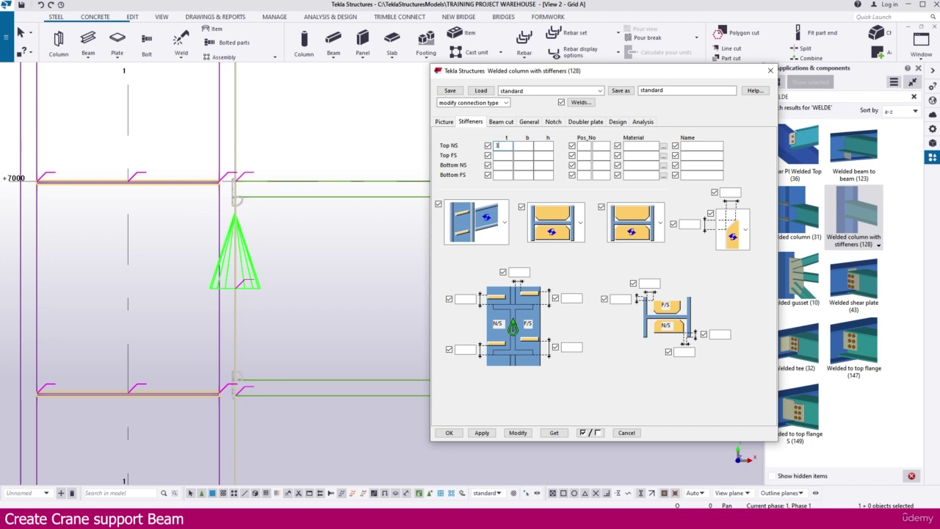
{"action": "left_click", "coordinate": [498, 155]}
{"action": "type", "text": "30"}
{"action": "left_click", "coordinate": [505, 165]}
{"action": "left_click_drag", "start_coordinate": [510, 156], "coordinate": [434, 150]}
{"action": "key", "text": "ctrl+c"}
{"action": "left_click", "coordinate": [504, 165]}
{"action": "key", "text": "ctrl+v"}
{"action": "left_click", "coordinate": [503, 176]}
{"action": "key", "text": "ctrl+v"}
Set the position number prefix of all four stiffeners to P
{"action": "left_click", "coordinate": [582, 145]}
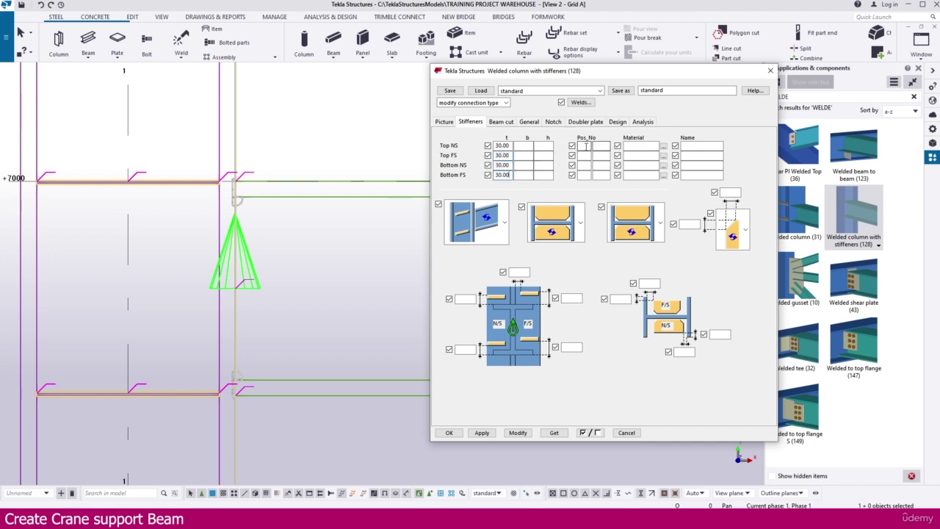
{"action": "type", "text": "P"}
{"action": "left_click", "coordinate": [581, 154]}
{"action": "type", "text": "P"}
{"action": "left_click", "coordinate": [581, 165]}
{"action": "type", "text": "P"}
{"action": "left_click", "coordinate": [582, 175]}
{"action": "type", "text": "P"}
Set the position start number of all four stiffeners to 1
{"action": "left_click", "coordinate": [602, 145]}
{"action": "type", "text": "1"}
{"action": "left_click", "coordinate": [601, 155]}
{"action": "type", "text": "1"}
{"action": "left_click", "coordinate": [602, 165]}
{"action": "type", "text": "1"}
{"action": "left_click", "coordinate": [600, 174]}
{"action": "type", "text": "1"}
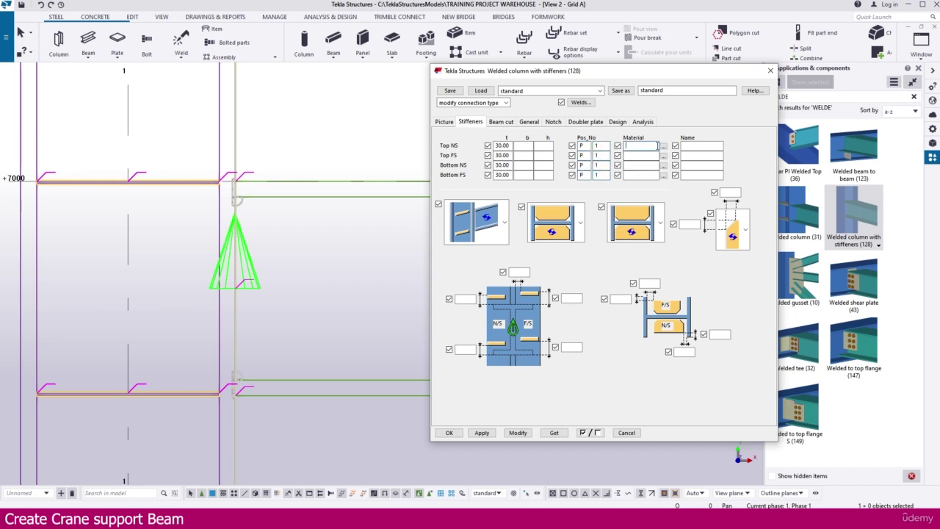
Assign steel grade A36 as the material of all four stiffeners
{"action": "left_click", "coordinate": [663, 145]}
{"action": "left_click", "coordinate": [109, 113]}
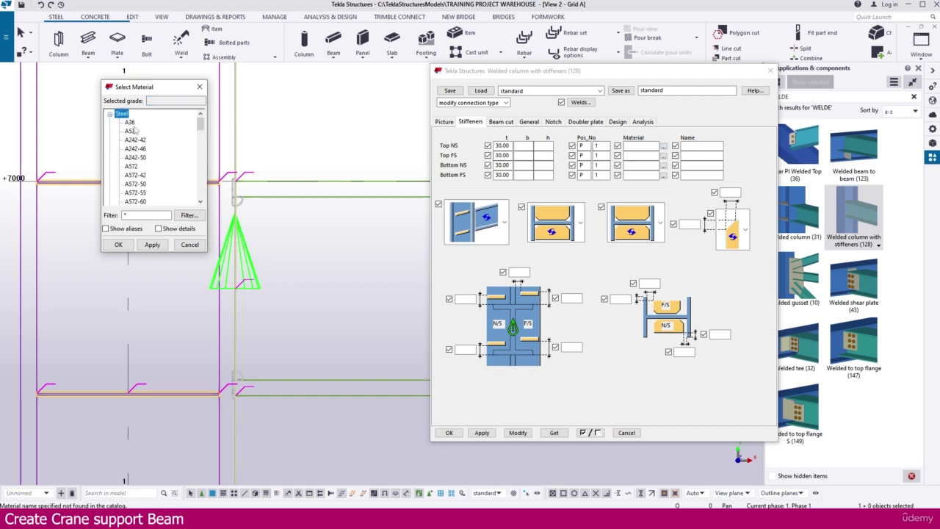
{"action": "double_click", "coordinate": [133, 124]}
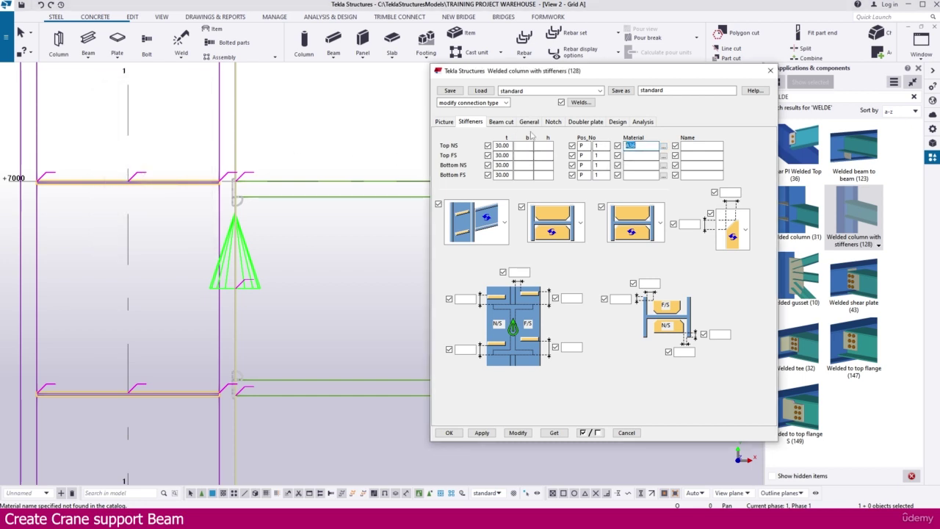
{"action": "left_click", "coordinate": [639, 155]}
{"action": "type", "text": "A36"}
{"action": "left_click", "coordinate": [638, 164]}
{"action": "type", "text": "A36"}
{"action": "left_click", "coordinate": [639, 175]}
{"action": "type", "text": "A36"}
Name all four stiffeners PLATE
{"action": "left_click", "coordinate": [695, 145]}
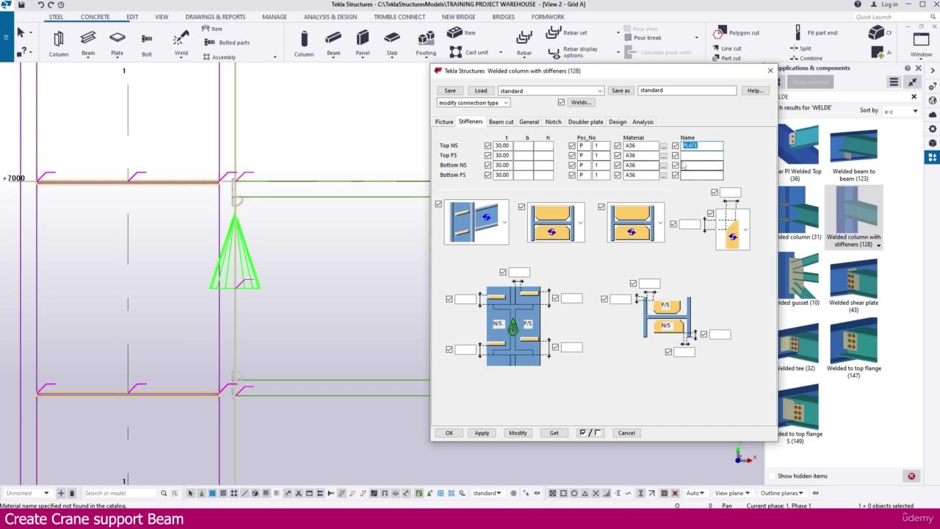
{"action": "left_click", "coordinate": [691, 155]}
{"action": "type", "text": "PLATE"}
{"action": "left_click", "coordinate": [690, 165]}
{"action": "type", "text": "PLATE"}
{"action": "left_click", "coordinate": [690, 175]}
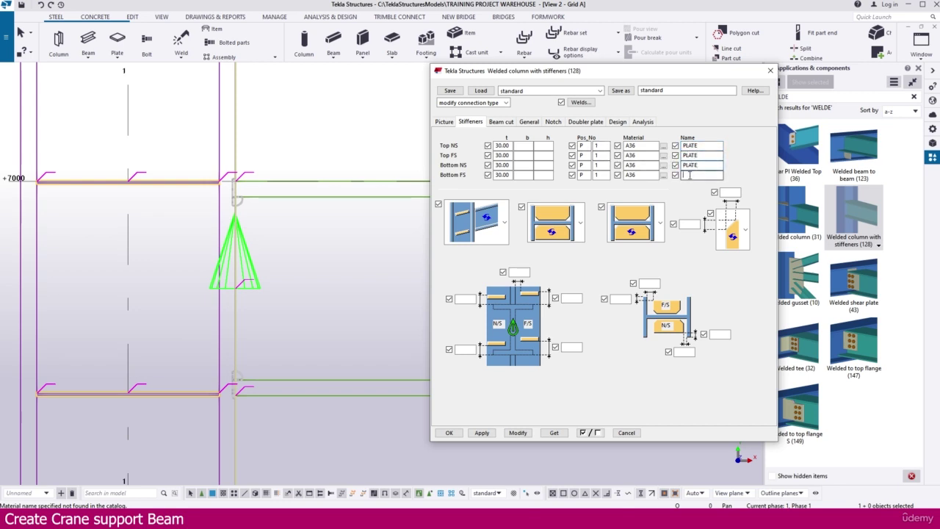
{"action": "type", "text": "PLATE"}
Check the stiffener chamfer and direction options, and apply the stiffener settings to the connection
{"action": "left_click", "coordinate": [744, 233]}
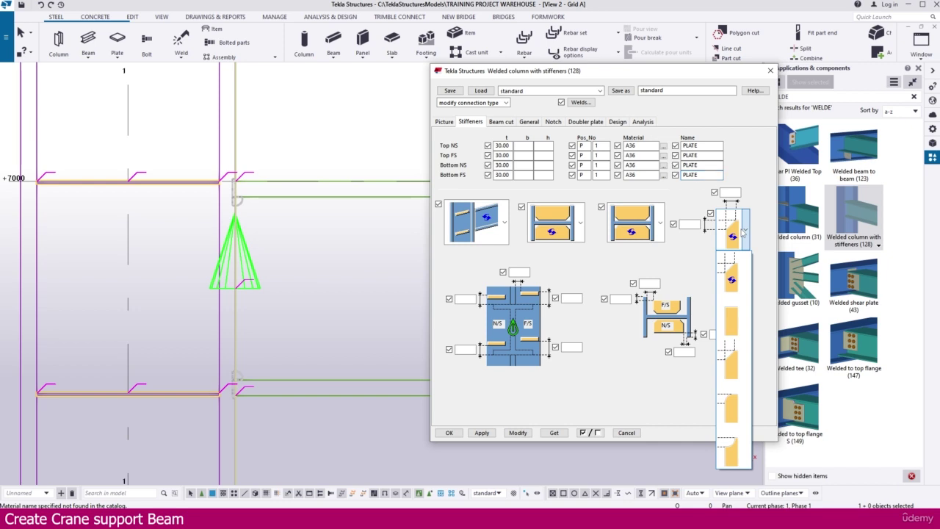
{"action": "left_click", "coordinate": [744, 233]}
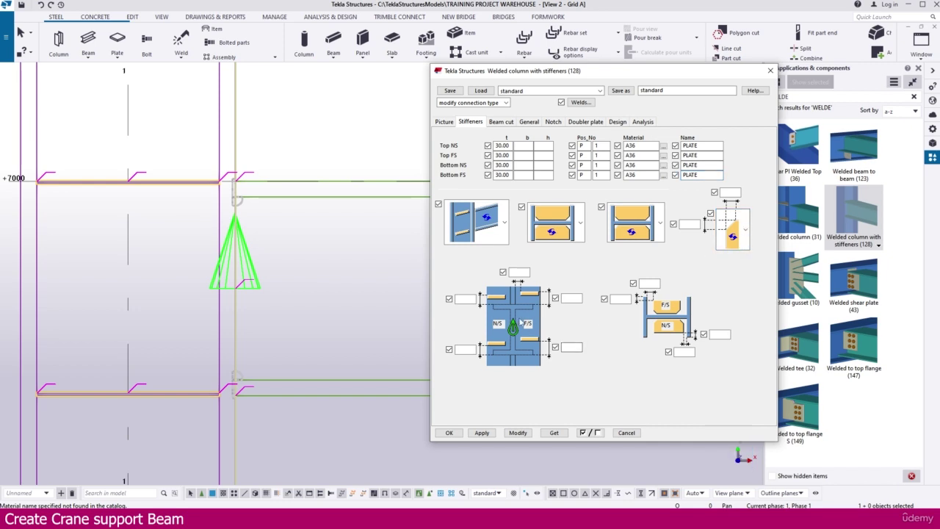
{"action": "left_click", "coordinate": [504, 222]}
{"action": "left_click", "coordinate": [504, 223]}
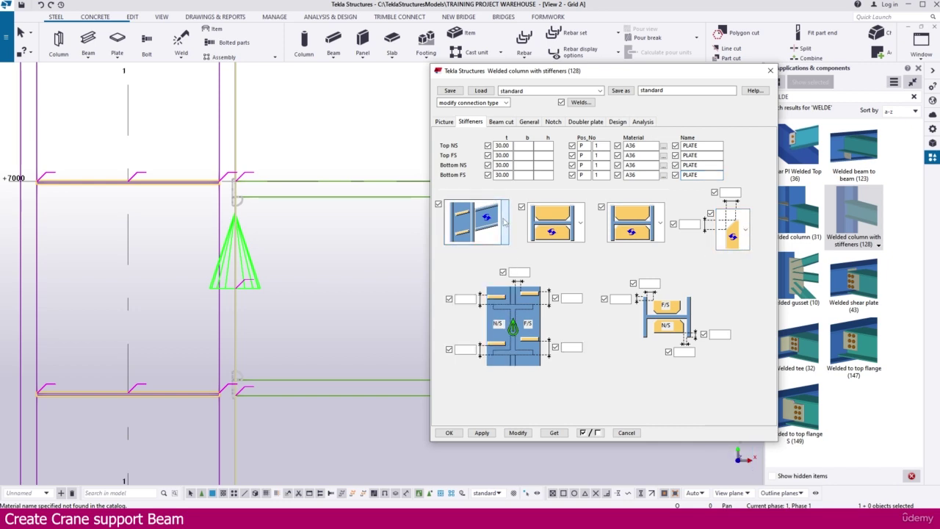
{"action": "left_click", "coordinate": [517, 433]}
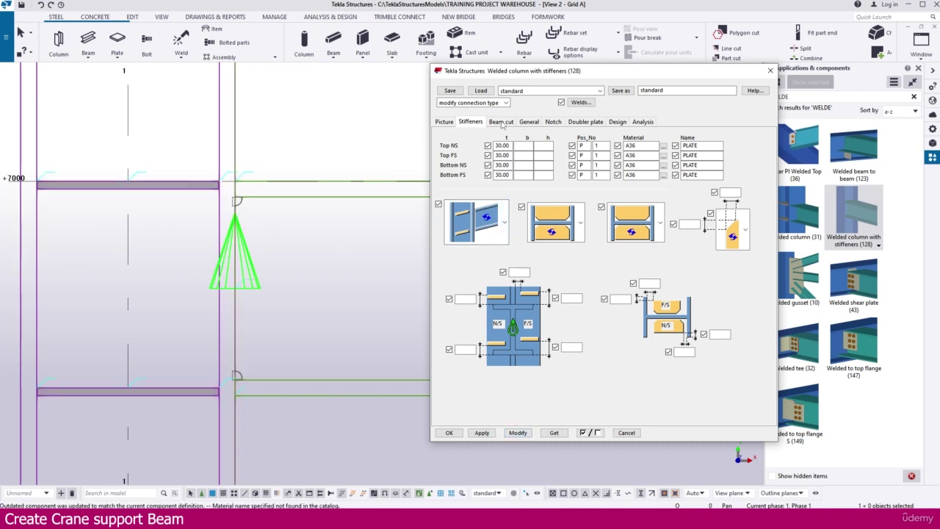
Try the beam cut option without weld access holes and apply it to the connection
{"action": "left_click", "coordinate": [501, 122]}
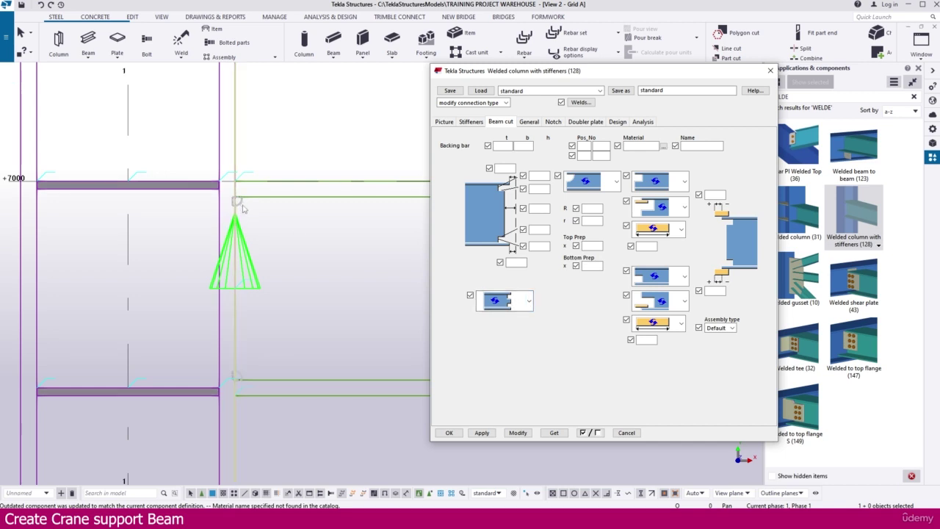
{"action": "left_click", "coordinate": [514, 301]}
{"action": "left_click", "coordinate": [514, 369]}
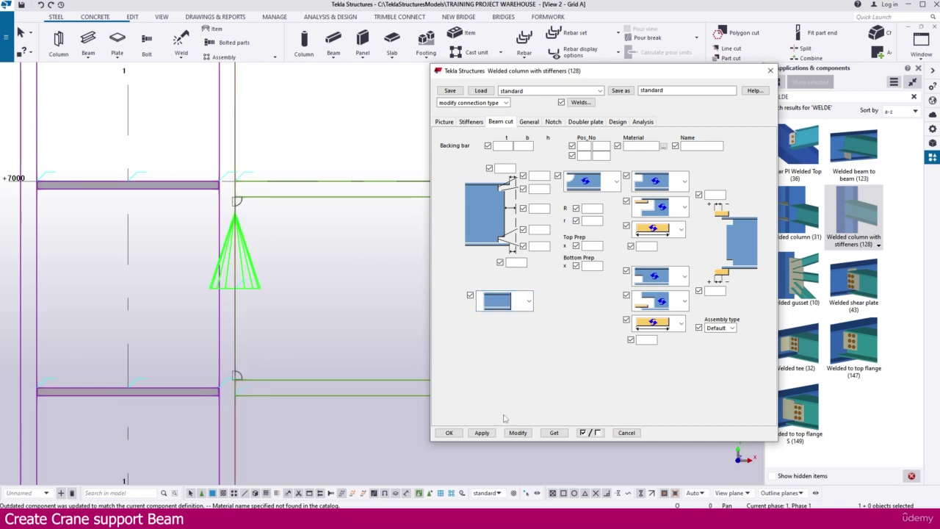
{"action": "left_click", "coordinate": [517, 433]}
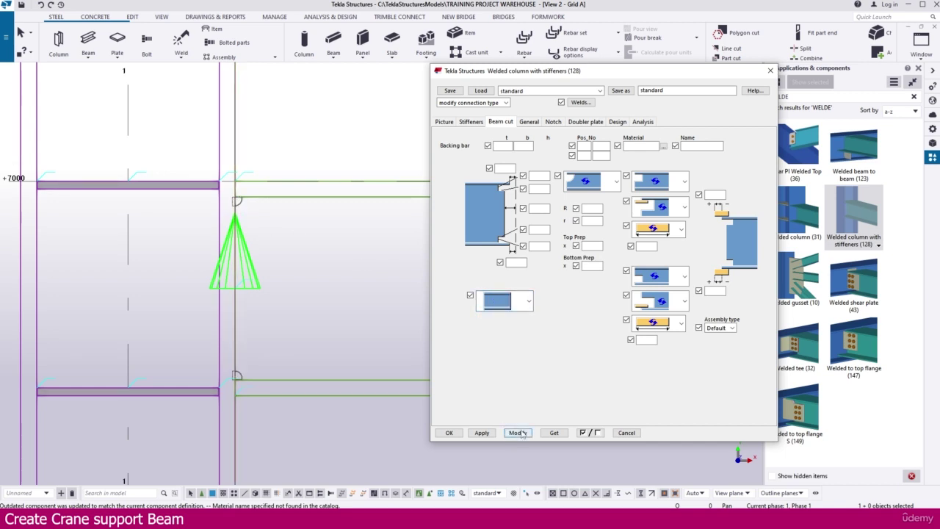
Choose the beam cut option with weld access holes at both flanges and apply it to the connection
{"action": "left_click", "coordinate": [516, 299]}
{"action": "left_click", "coordinate": [514, 346]}
{"action": "left_click", "coordinate": [523, 307]}
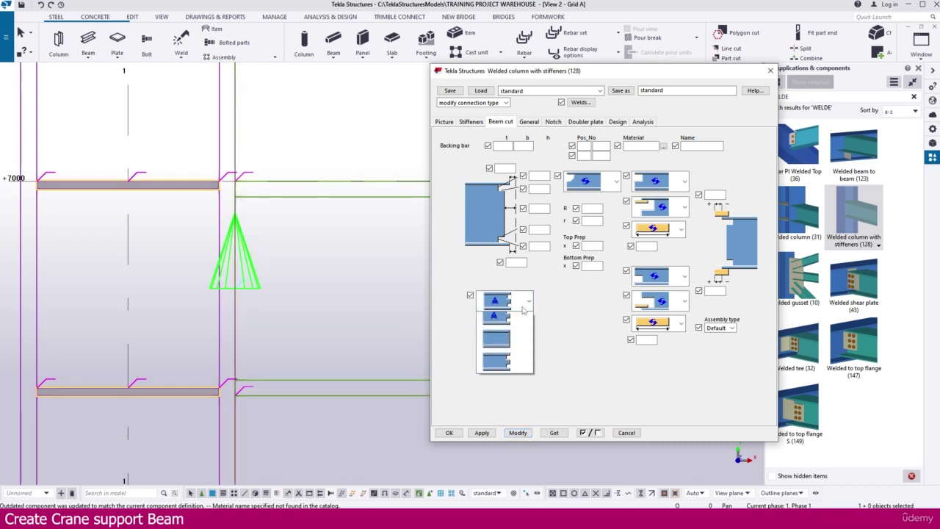
{"action": "left_click", "coordinate": [520, 361]}
{"action": "left_click", "coordinate": [518, 432]}
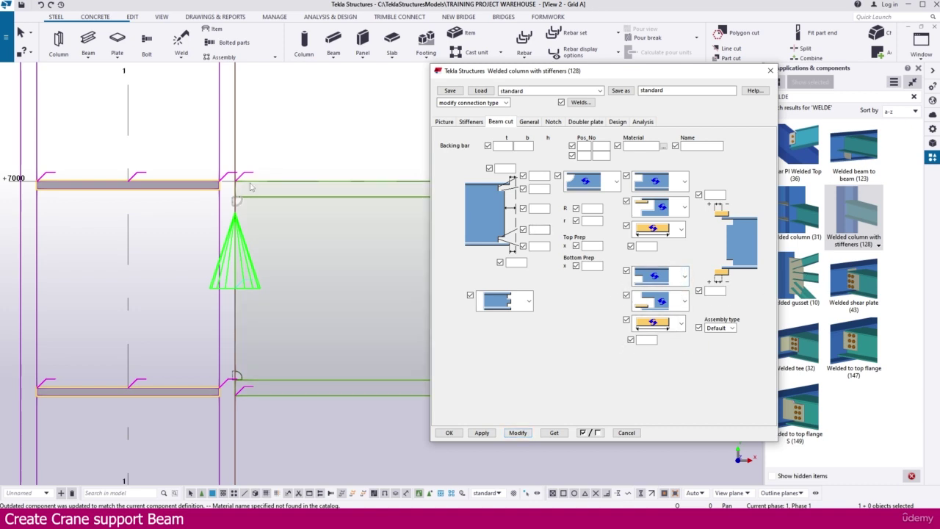
{"action": "scroll", "coordinate": [230, 207], "scroll_direction": "up", "scroll_amount": 3}
{"action": "scroll", "coordinate": [234, 205], "scroll_direction": "up", "scroll_amount": 2}
{"action": "scroll", "coordinate": [238, 204], "scroll_direction": "down", "scroll_amount": 5}
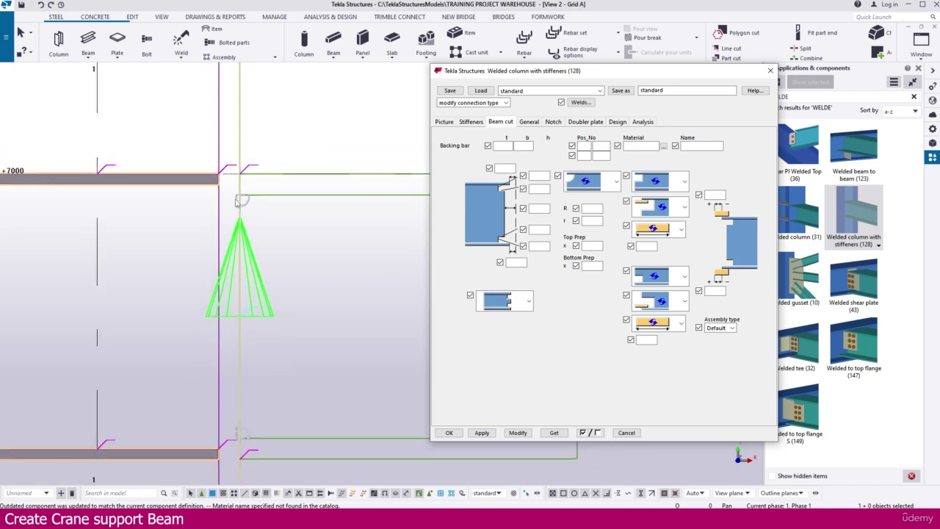
Review the general, notch, doubler plate and analysis settings of the welded column connection, apply them and close the connection properties
{"action": "left_click", "coordinate": [528, 122]}
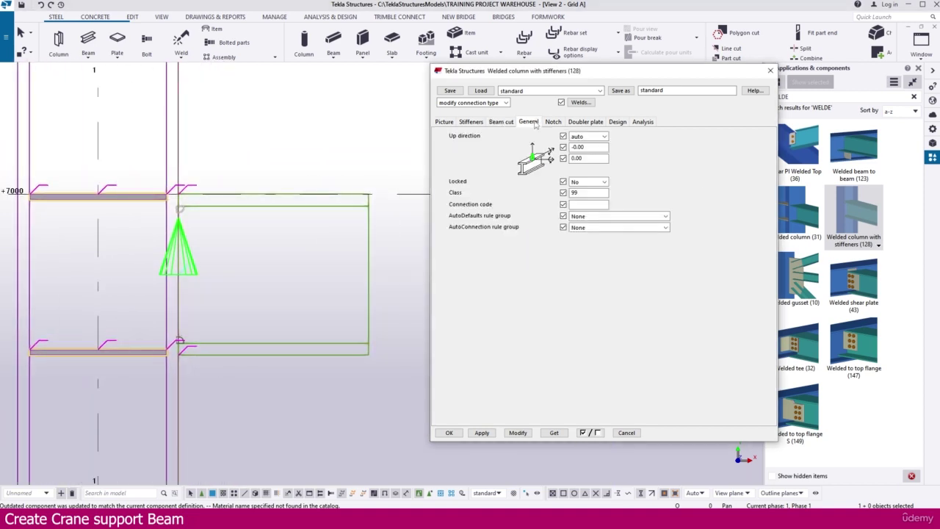
{"action": "left_click", "coordinate": [553, 122]}
{"action": "left_click", "coordinate": [584, 122]}
{"action": "left_click", "coordinate": [640, 122]}
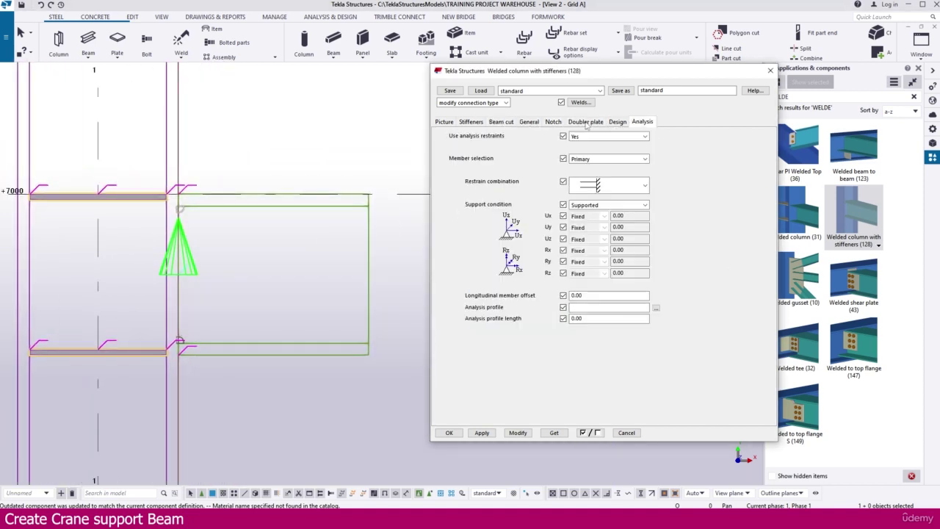
{"action": "left_click", "coordinate": [444, 122]}
{"action": "left_click", "coordinate": [520, 434]}
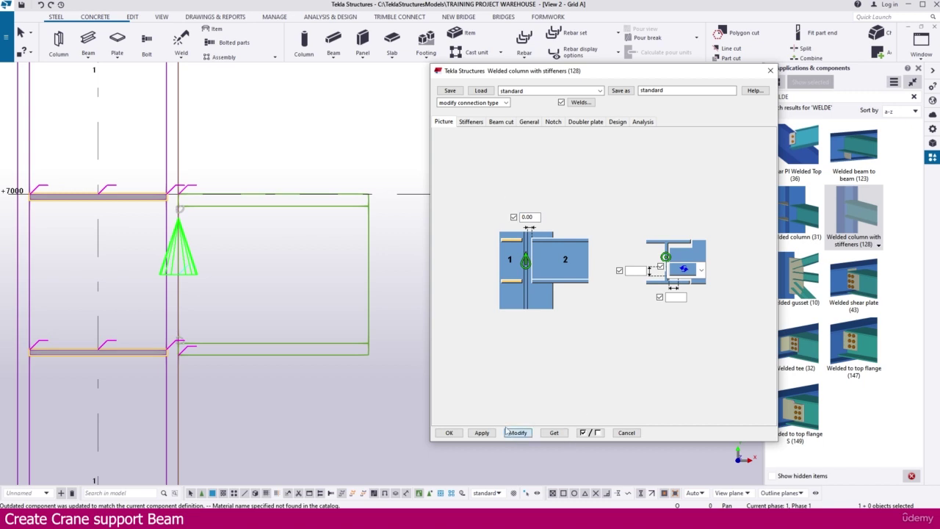
{"action": "left_click", "coordinate": [449, 432]}
{"action": "scroll", "coordinate": [448, 428], "scroll_direction": "down", "scroll_amount": 1}
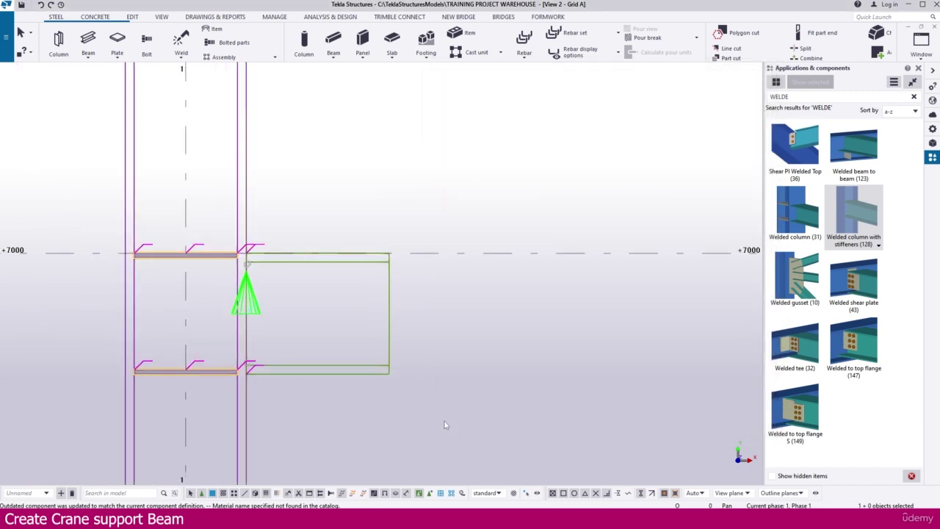
Check the stiffener plates in the grid elevation PDF, and search the component catalog in Tekla Structures for STIFFEN
{"action": "key", "text": "alt+Tab"}
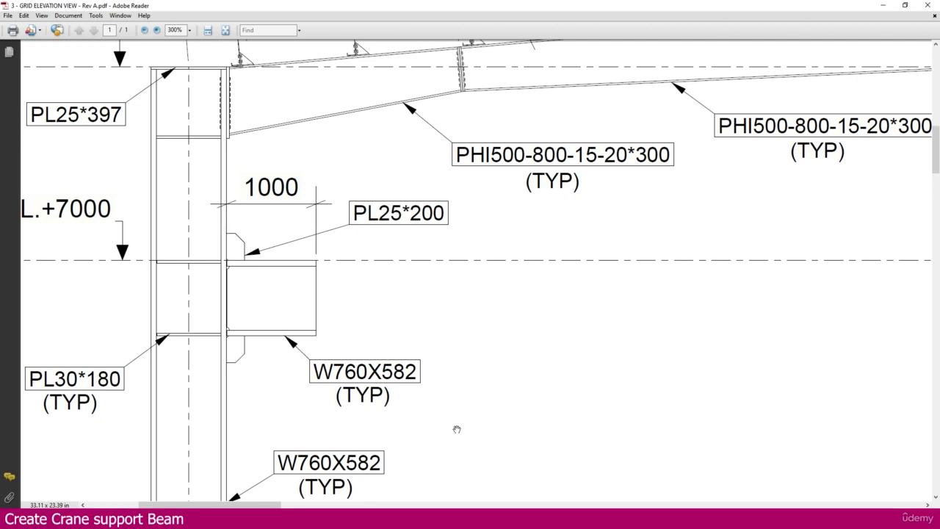
{"action": "key", "text": "alt+Tab"}
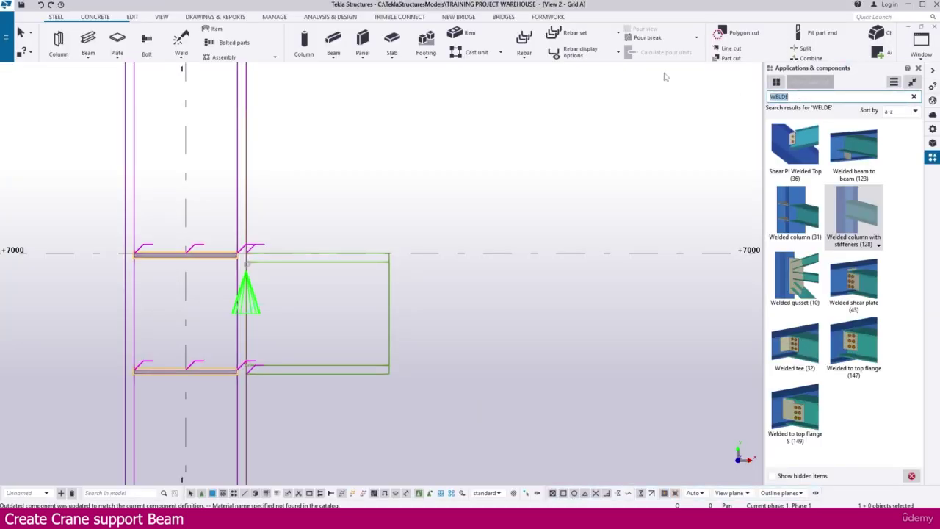
{"action": "type", "text": "STIFF"}
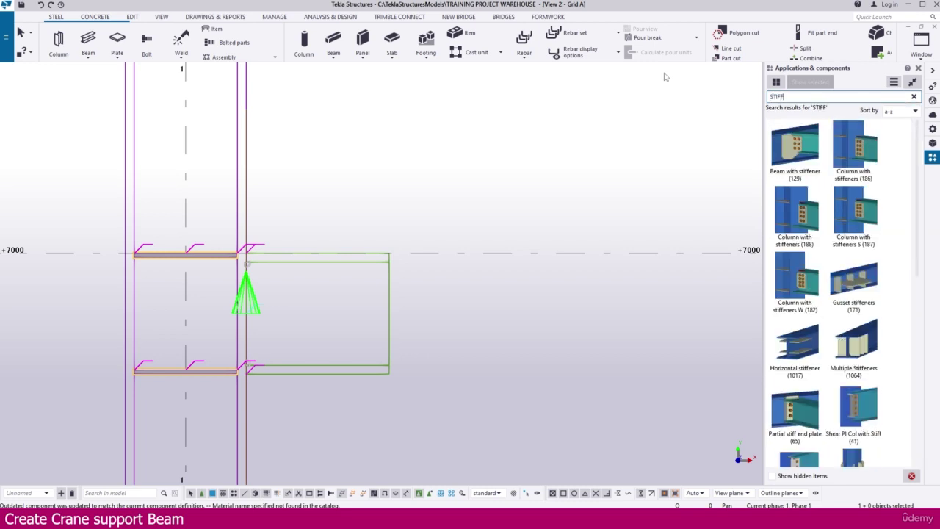
{"action": "type", "text": "EN"}
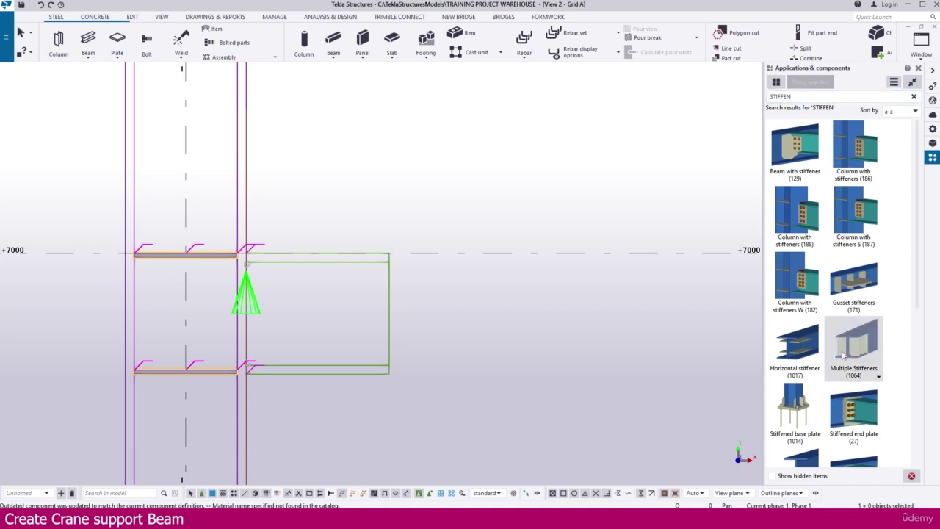
{"action": "scroll", "coordinate": [842, 354], "scroll_direction": "down", "scroll_amount": 5}
{"action": "scroll", "coordinate": [842, 355], "scroll_direction": "down", "scroll_amount": 3}
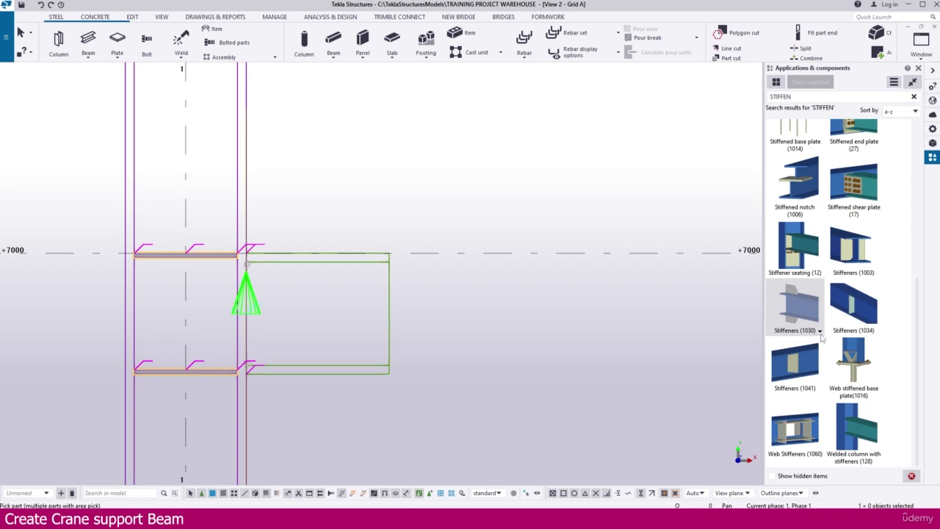
Add the Stiffeners (1030) detail to the crane support beam at its upper corner against the column flange
{"action": "scroll", "coordinate": [269, 243], "scroll_direction": "up", "scroll_amount": 3}
{"action": "left_click", "coordinate": [270, 251]}
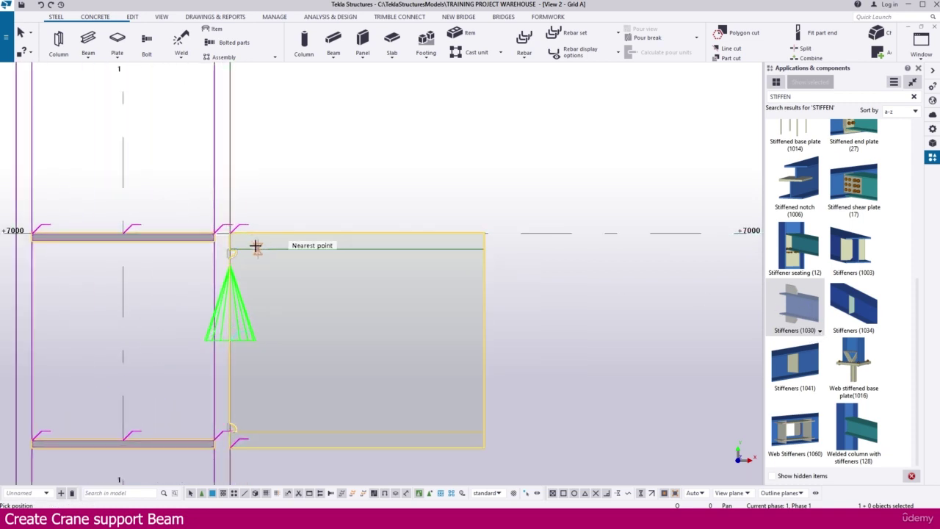
{"action": "scroll", "coordinate": [242, 246], "scroll_direction": "up", "scroll_amount": 1}
{"action": "left_click", "coordinate": [226, 230]}
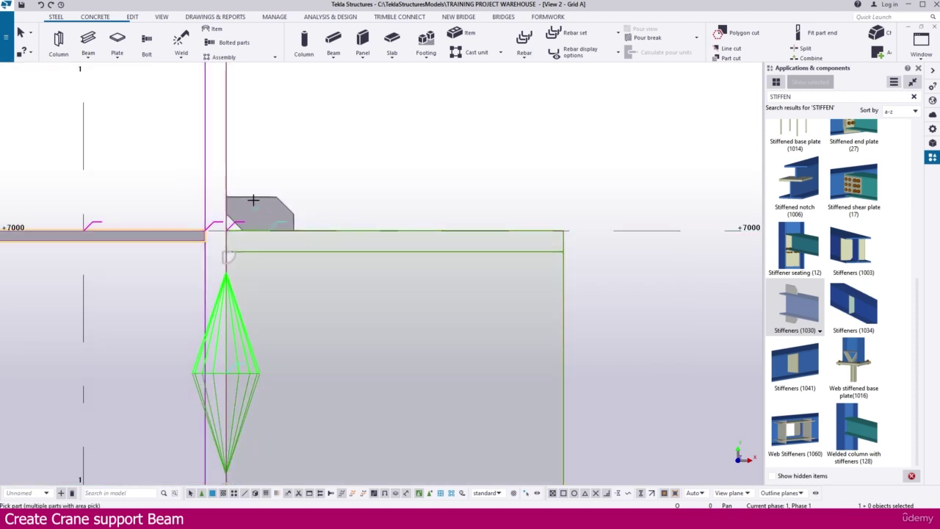
{"action": "scroll", "coordinate": [265, 180], "scroll_direction": "down", "scroll_amount": 2}
{"action": "middle_click_drag", "start_coordinate": [268, 309], "coordinate": [252, 340]}
{"action": "scroll", "coordinate": [244, 233], "scroll_direction": "up", "scroll_amount": 2}
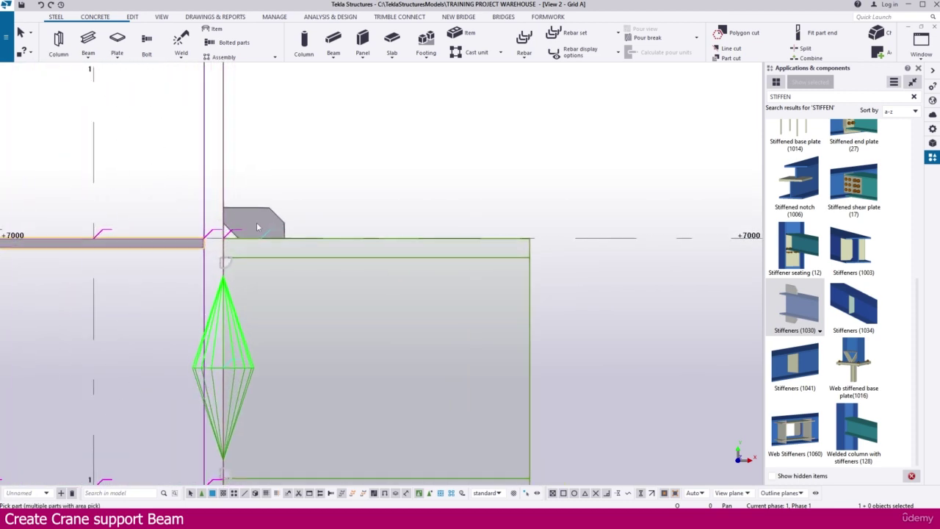
Set the upper and lower stiffeners to thickness 25, width 300 and height 200 mm
{"action": "double_click", "coordinate": [258, 224]}
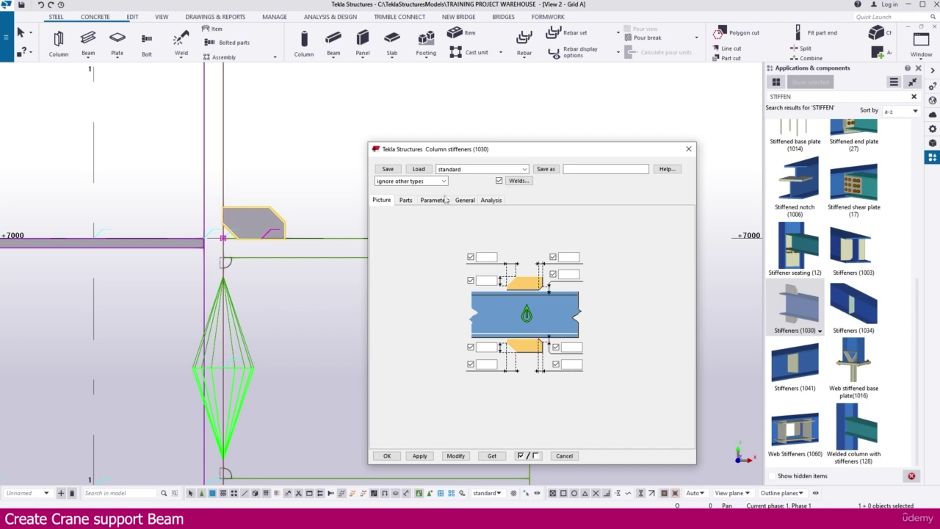
{"action": "left_click", "coordinate": [406, 201]}
{"action": "left_click", "coordinate": [443, 224]}
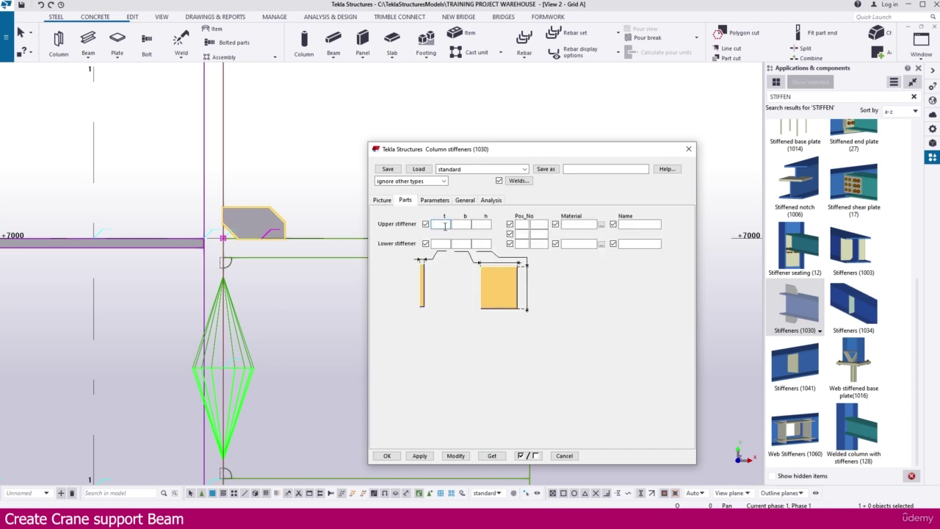
{"action": "left_click", "coordinate": [440, 243]}
{"action": "left_click", "coordinate": [468, 224]}
{"action": "left_click", "coordinate": [464, 246]}
{"action": "left_click", "coordinate": [484, 223]}
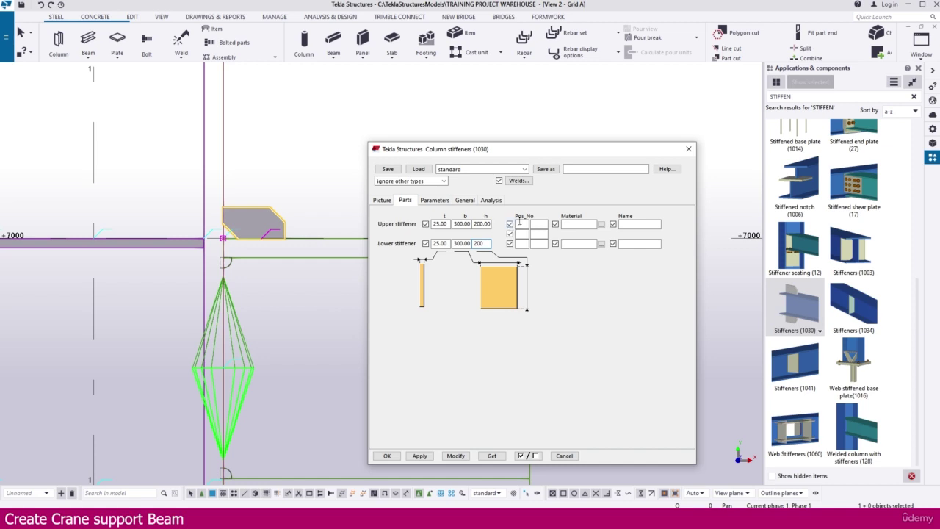
Set the position number of the upper and lower stiffeners to prefix P and start number 1
{"action": "left_click", "coordinate": [520, 224]}
{"action": "type", "text": "P"}
{"action": "left_click", "coordinate": [521, 243]}
{"action": "type", "text": "P"}
{"action": "left_click", "coordinate": [540, 225]}
{"action": "type", "text": "1"}
{"action": "left_click", "coordinate": [539, 243]}
{"action": "type", "text": "1"}
Assign steel grade A36 to both the upper and lower stiffeners
{"action": "left_click", "coordinate": [601, 224]}
{"action": "double_click", "coordinate": [121, 113]}
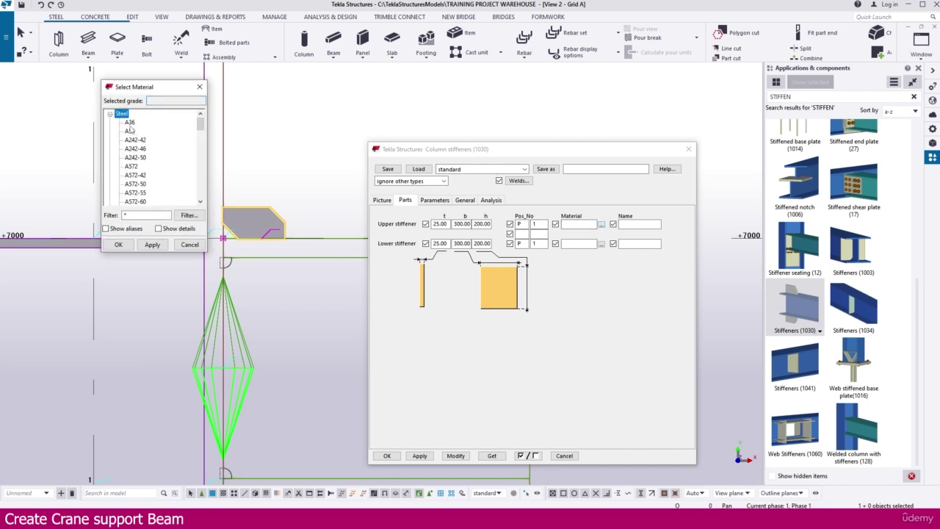
{"action": "double_click", "coordinate": [131, 122]}
{"action": "left_click_drag", "start_coordinate": [580, 224], "coordinate": [518, 222]}
{"action": "key", "text": "ctrl+c"}
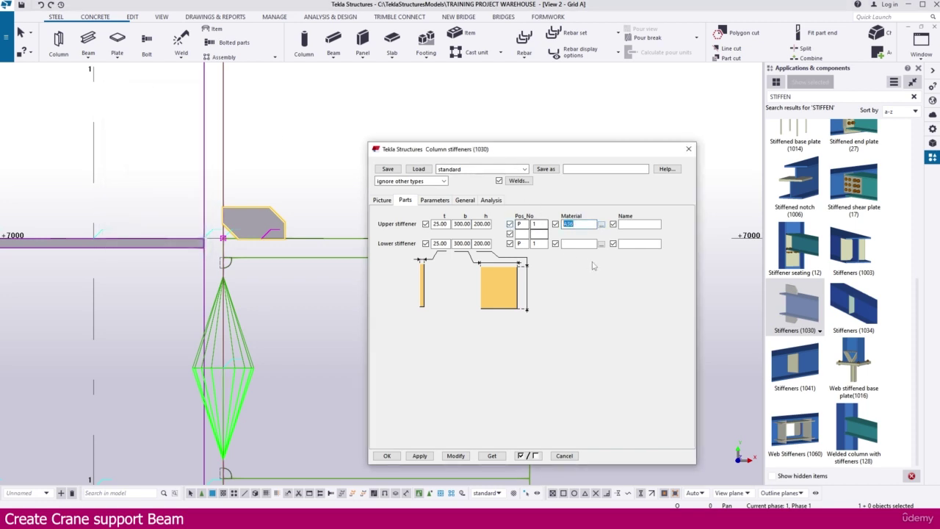
{"action": "left_click", "coordinate": [581, 243]}
{"action": "key", "text": "ctrl+v"}
Name the upper and lower stiffeners PLATE and apply the part settings to the detail
{"action": "left_click", "coordinate": [626, 224]}
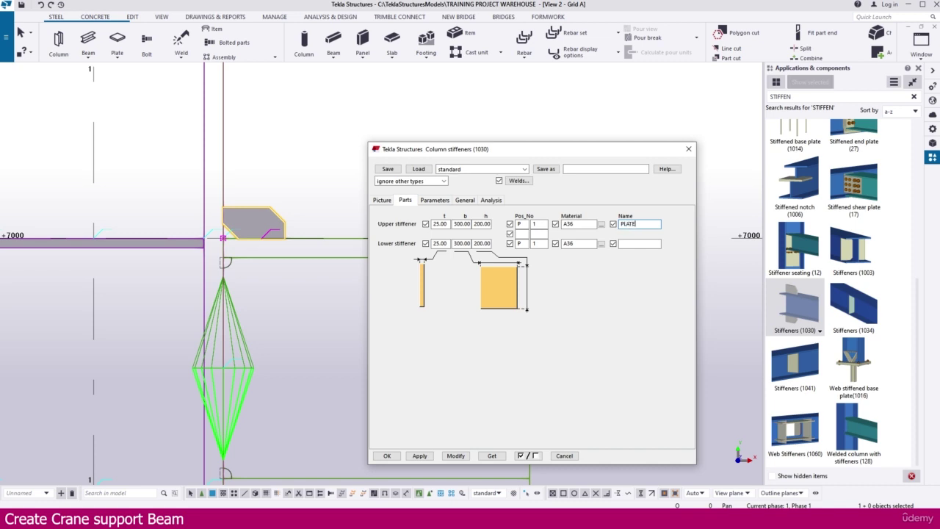
{"action": "left_click_drag", "start_coordinate": [640, 223], "coordinate": [529, 223]}
{"action": "key", "text": "ctrl+c"}
{"action": "left_click", "coordinate": [630, 245]}
{"action": "key", "text": "ctrl+v"}
{"action": "left_click", "coordinate": [456, 455]}
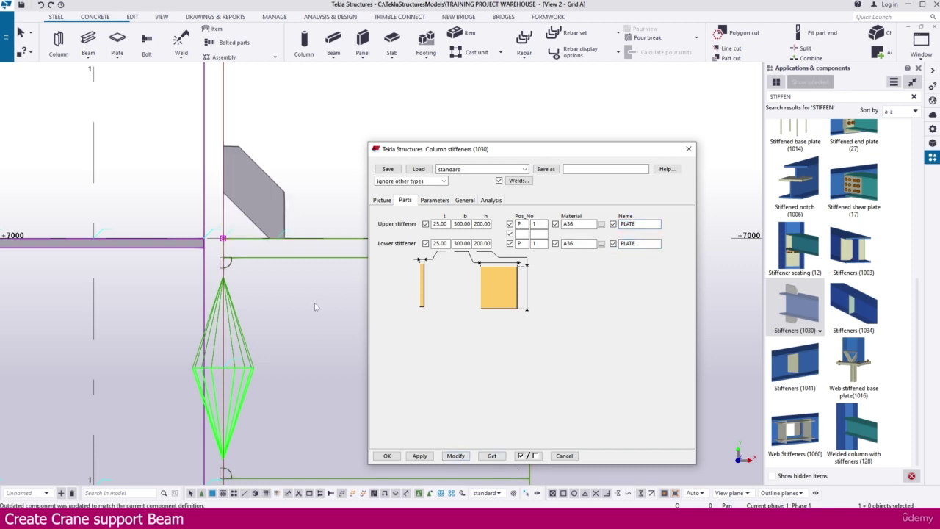
{"action": "middle_click_drag", "start_coordinate": [312, 301], "coordinate": [226, 290]}
{"action": "scroll", "coordinate": [227, 291], "scroll_direction": "down", "scroll_amount": 1}
Set the upper stiffener's outer chamfer to 100 x 100 mm and its inner corner chamfer to 20 x 20 mm
{"action": "left_click", "coordinate": [385, 201]}
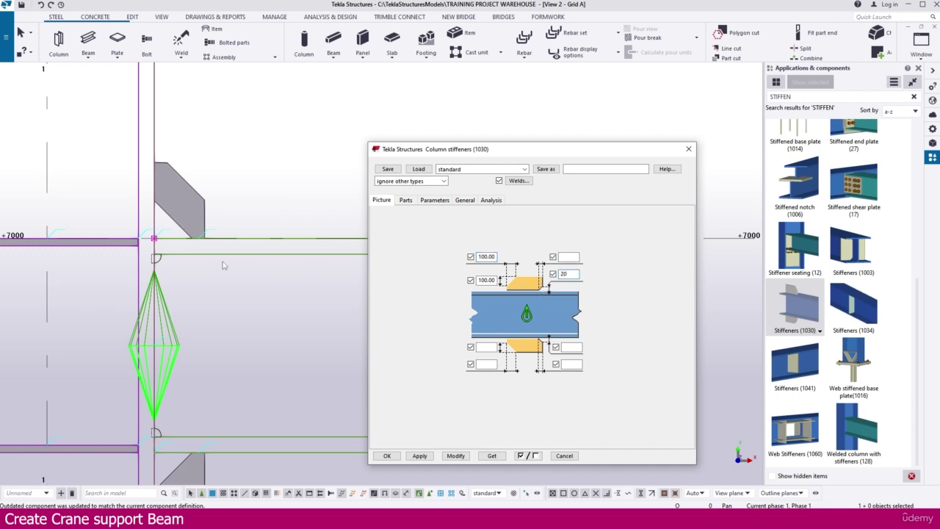
{"action": "left_click", "coordinate": [572, 257]}
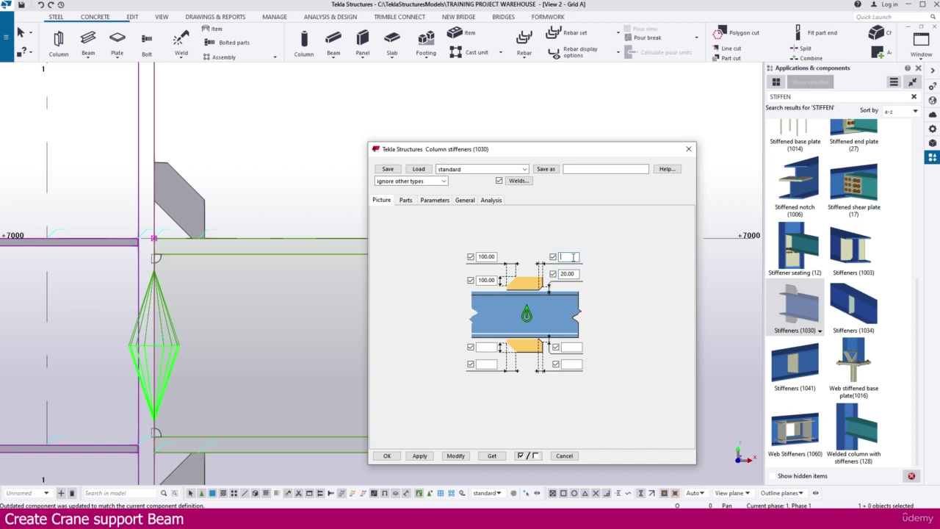
{"action": "type", "text": "2"}
Give the lower stiffener a 20 x 20 mm inner and a 100 x 100 mm outer chamfer, and apply the chamfers to the detail
{"action": "left_click", "coordinate": [575, 347]}
{"action": "left_click_drag", "start_coordinate": [577, 273], "coordinate": [554, 273]}
{"action": "key", "text": "ctrl+c"}
{"action": "left_click", "coordinate": [573, 347]}
{"action": "key", "text": "ctrl+v"}
{"action": "left_click", "coordinate": [573, 364]}
{"action": "key", "text": "ctrl+v"}
{"action": "left_click", "coordinate": [492, 364]}
{"action": "left_click", "coordinate": [488, 347]}
{"action": "type", "text": "1"}
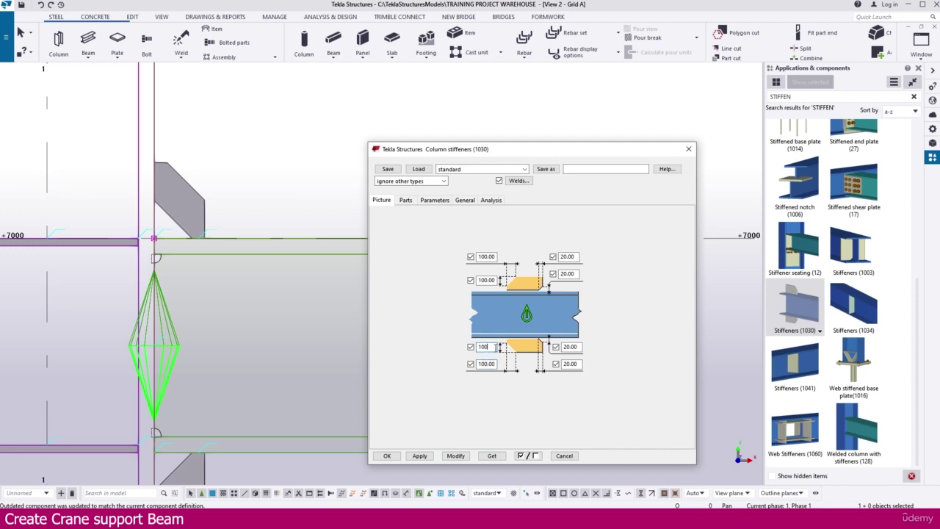
{"action": "left_click", "coordinate": [457, 455]}
{"action": "scroll", "coordinate": [154, 238], "scroll_direction": "up", "scroll_amount": 2}
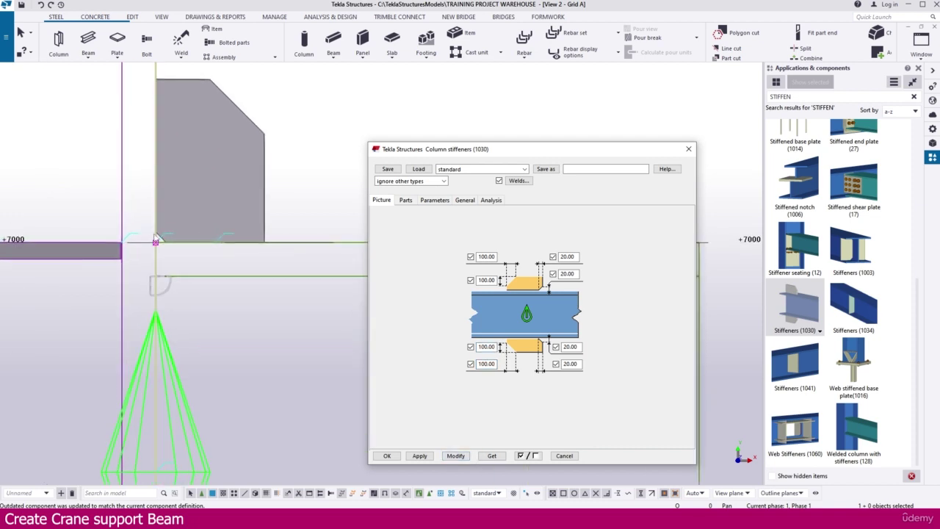
{"action": "scroll", "coordinate": [175, 231], "scroll_direction": "down", "scroll_amount": 3}
{"action": "middle_click_drag", "start_coordinate": [206, 289], "coordinate": [194, 272]}
Review the stiffener detail's parts, parameters and general settings, apply them and close its properties
{"action": "left_click", "coordinate": [405, 199]}
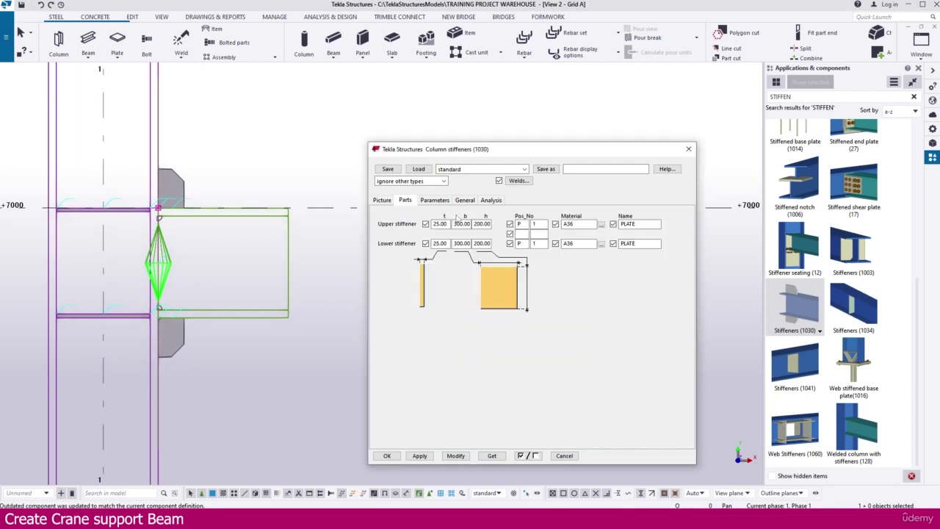
{"action": "left_click", "coordinate": [435, 201]}
{"action": "left_click", "coordinate": [467, 201]}
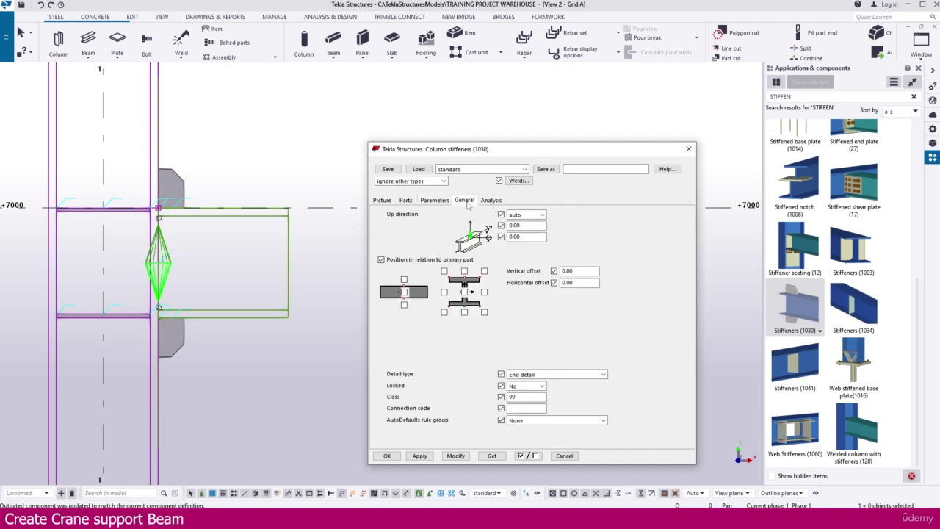
{"action": "left_click", "coordinate": [437, 200]}
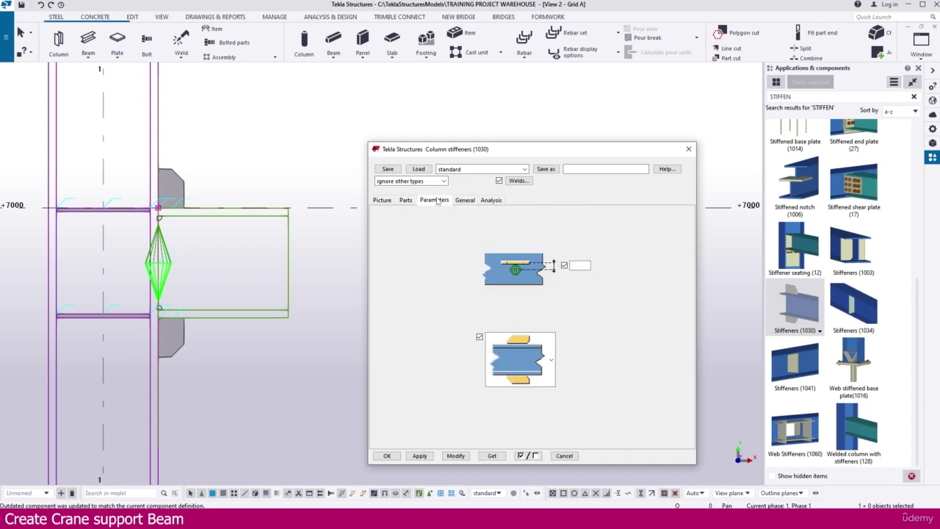
{"action": "left_click", "coordinate": [384, 200]}
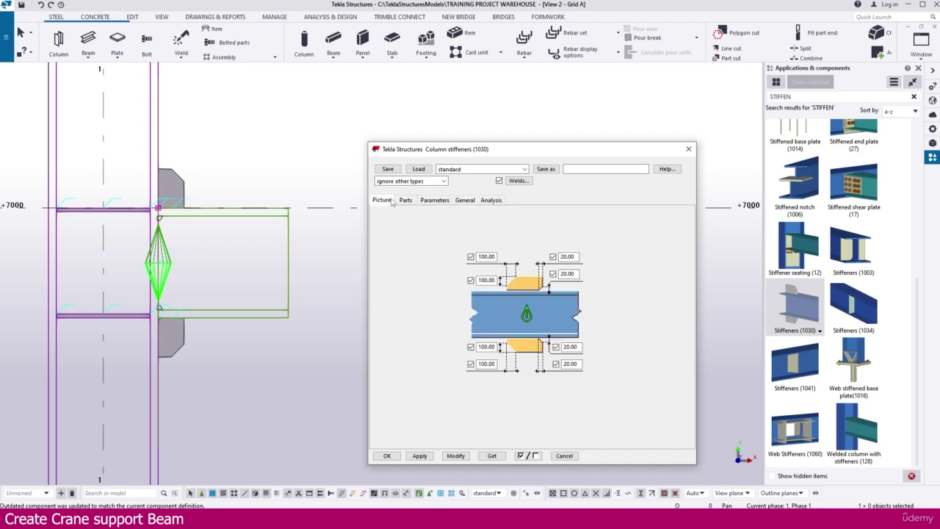
{"action": "left_click", "coordinate": [456, 455]}
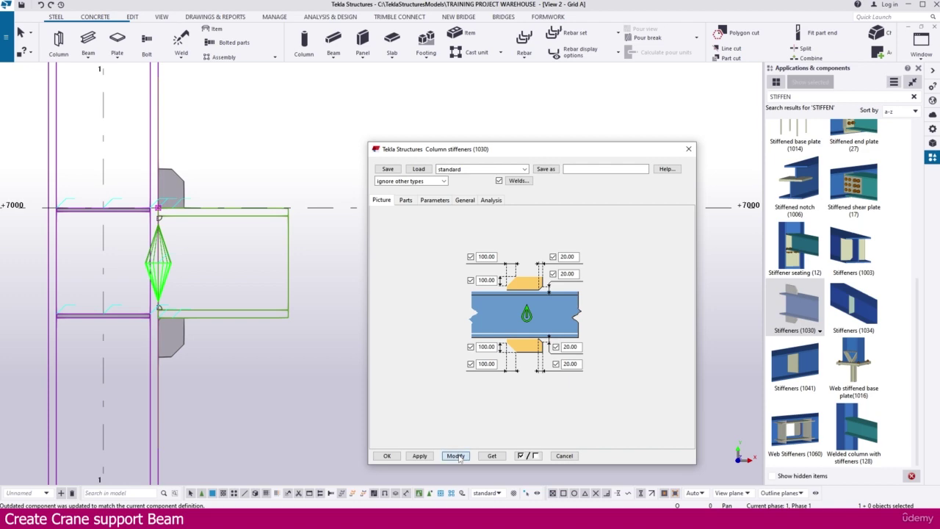
{"action": "left_click", "coordinate": [387, 456]}
Mirror-copy the grid 1 crane beam with its connection and stiffeners about the vertical line midway between grids 1 and 2
{"action": "scroll", "coordinate": [257, 373], "scroll_direction": "down", "scroll_amount": 5}
{"action": "left_click_drag", "start_coordinate": [156, 295], "coordinate": [359, 419]}
{"action": "scroll", "coordinate": [358, 392], "scroll_direction": "down", "scroll_amount": 4}
{"action": "right_click", "coordinate": [374, 213]}
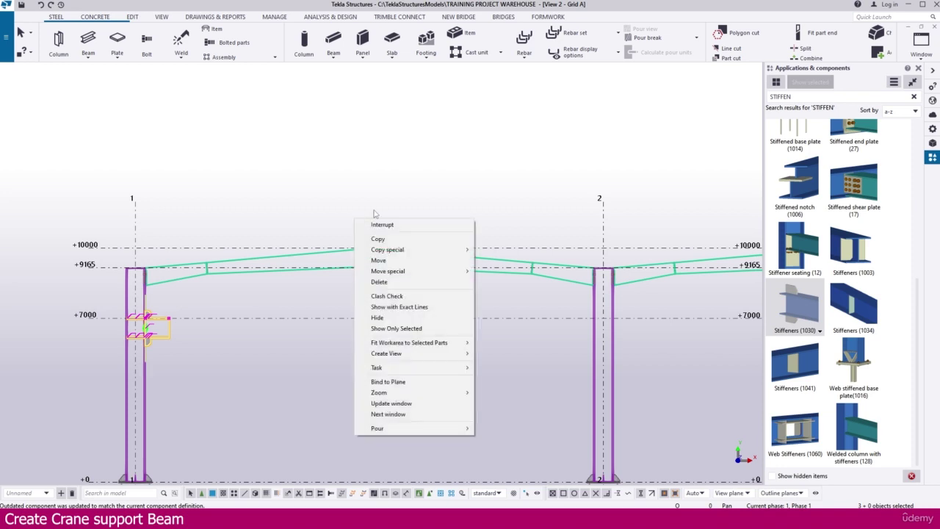
{"action": "mouse_move", "coordinate": [441, 249]}
{"action": "left_click", "coordinate": [492, 270]}
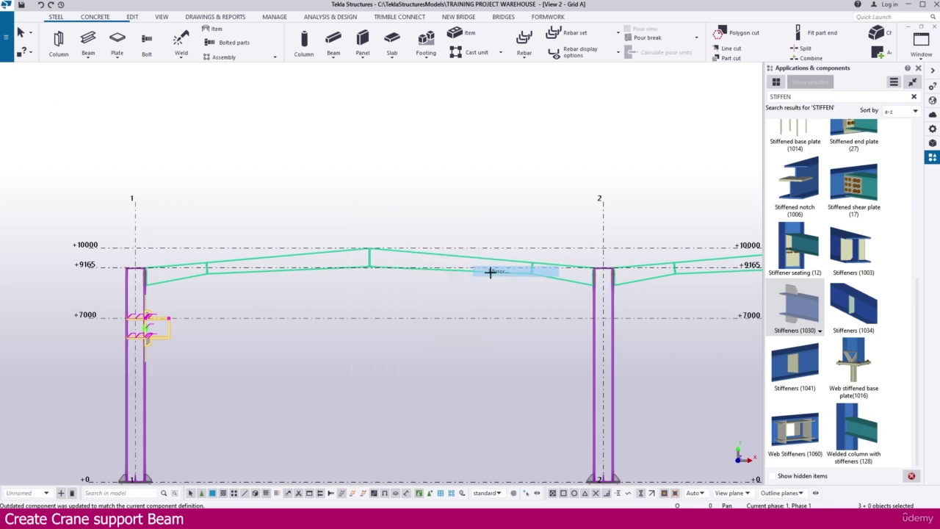
{"action": "middle_click_drag", "start_coordinate": [416, 354], "coordinate": [431, 249]}
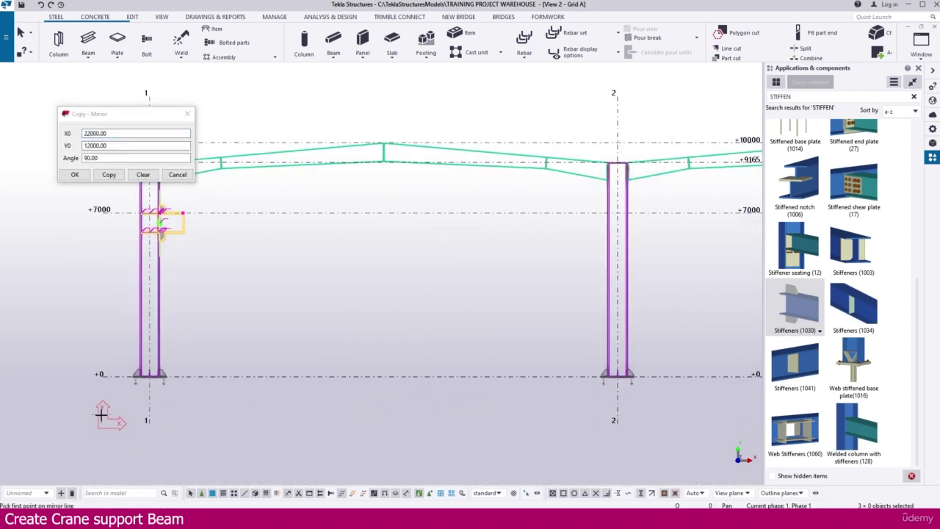
{"action": "scroll", "coordinate": [370, 292], "scroll_direction": "up", "scroll_amount": 2}
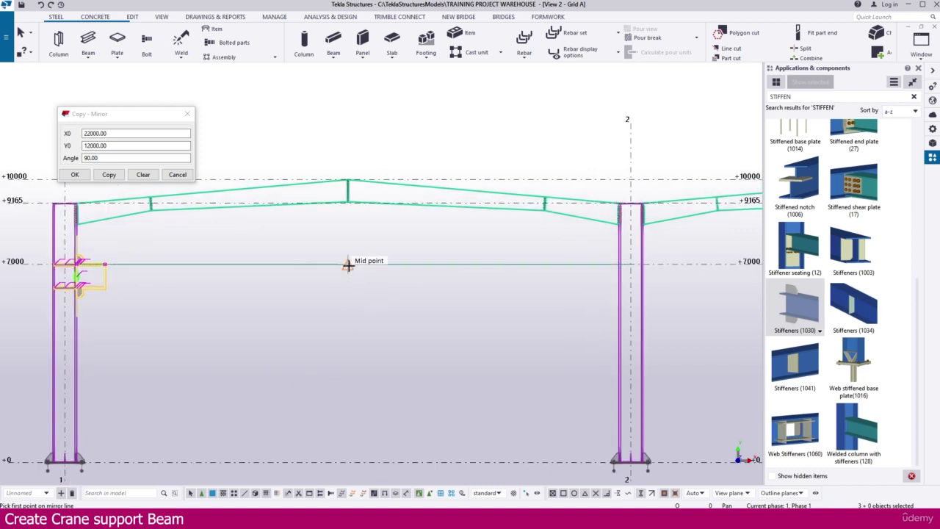
{"action": "left_click", "coordinate": [347, 264]}
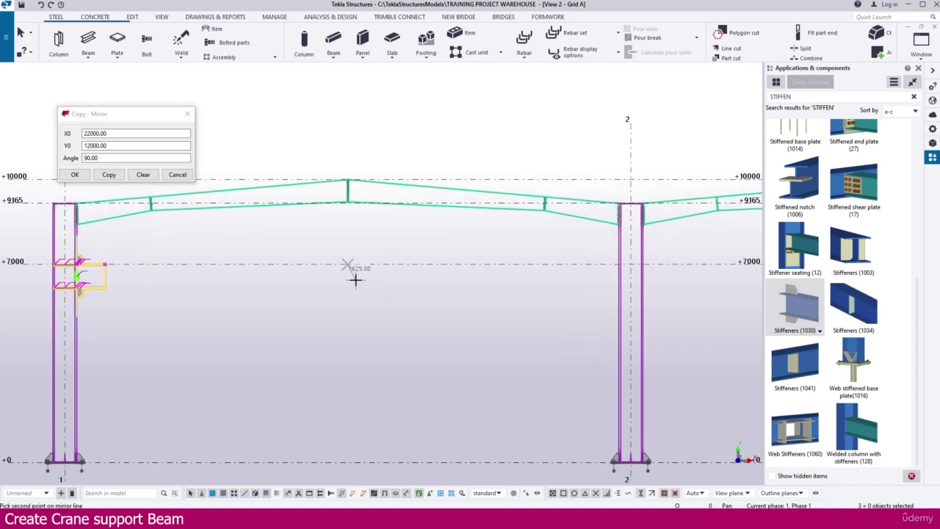
{"action": "left_click", "coordinate": [345, 462]}
{"action": "left_click", "coordinate": [109, 174]}
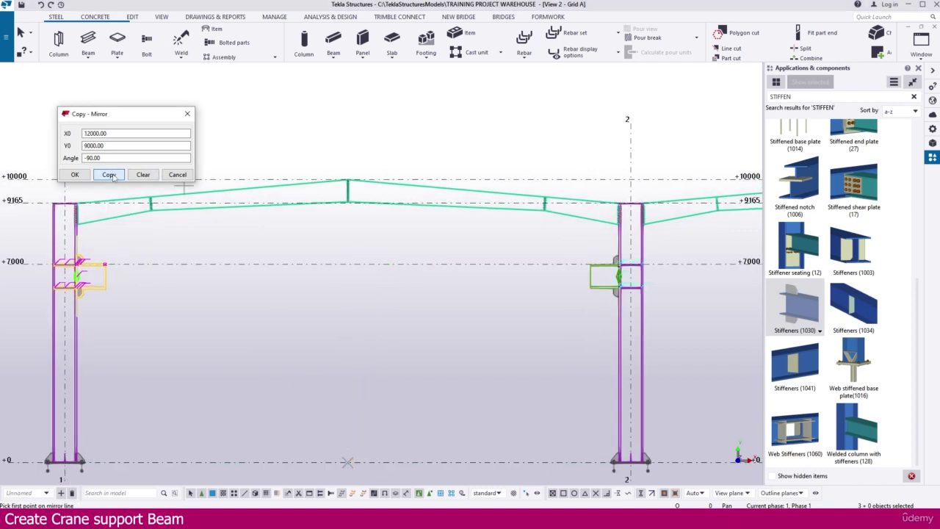
{"action": "middle_click_drag", "start_coordinate": [579, 285], "coordinate": [537, 284]}
{"action": "middle_click_drag", "start_coordinate": [468, 266], "coordinate": [442, 283]}
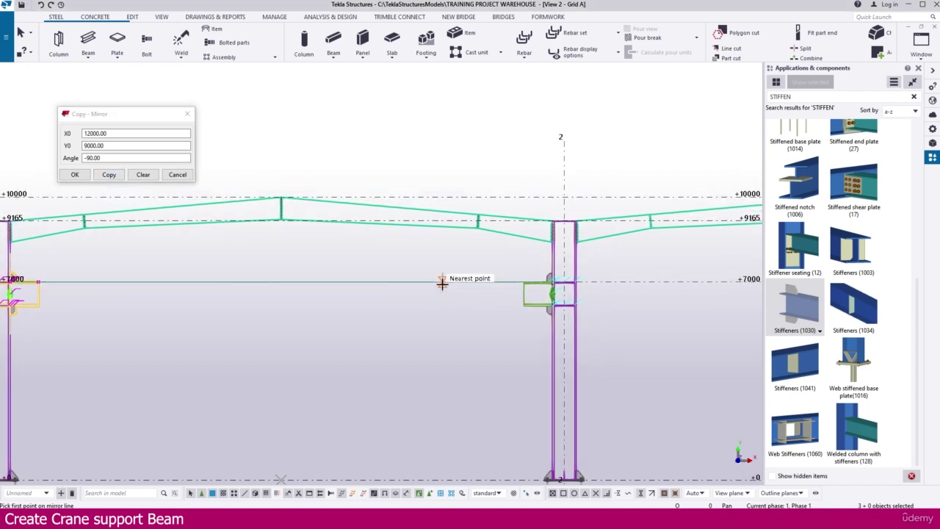
Add the grid 2 crane beam and its connection parts to the selection, and mirror-copy both beam assemblies about the grid 2 line
{"action": "scroll", "coordinate": [443, 284], "scroll_direction": "down", "scroll_amount": 1}
{"action": "scroll", "coordinate": [537, 274], "scroll_direction": "up", "scroll_amount": 2}
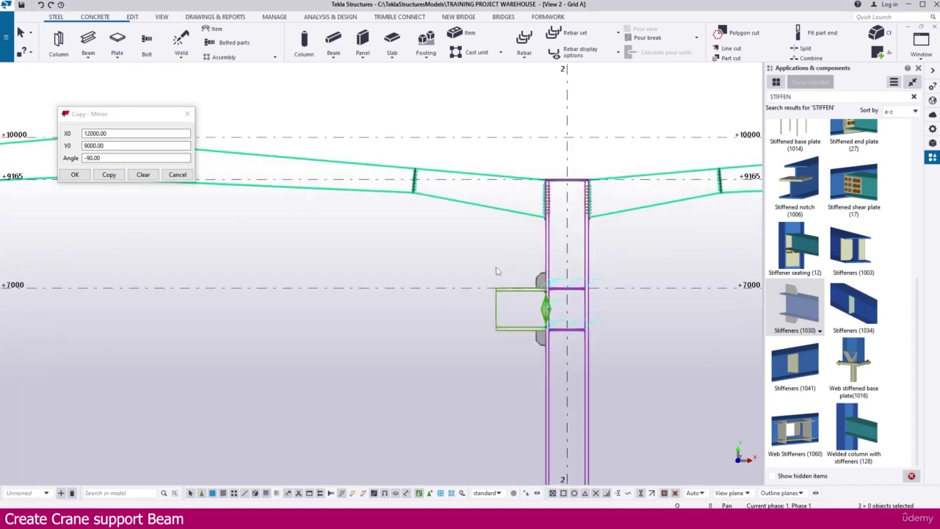
{"action": "left_click_drag", "start_coordinate": [458, 245], "coordinate": [569, 368]}
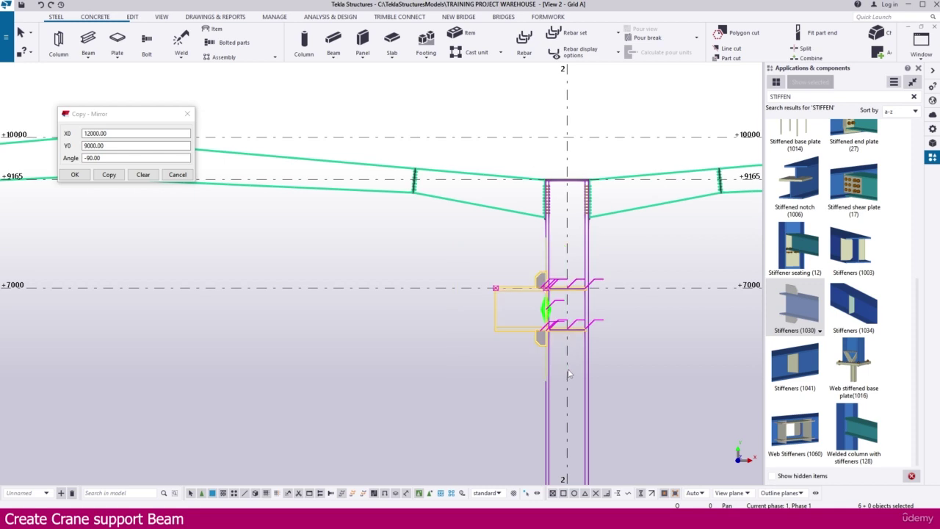
{"action": "scroll", "coordinate": [556, 310], "scroll_direction": "up", "scroll_amount": 4}
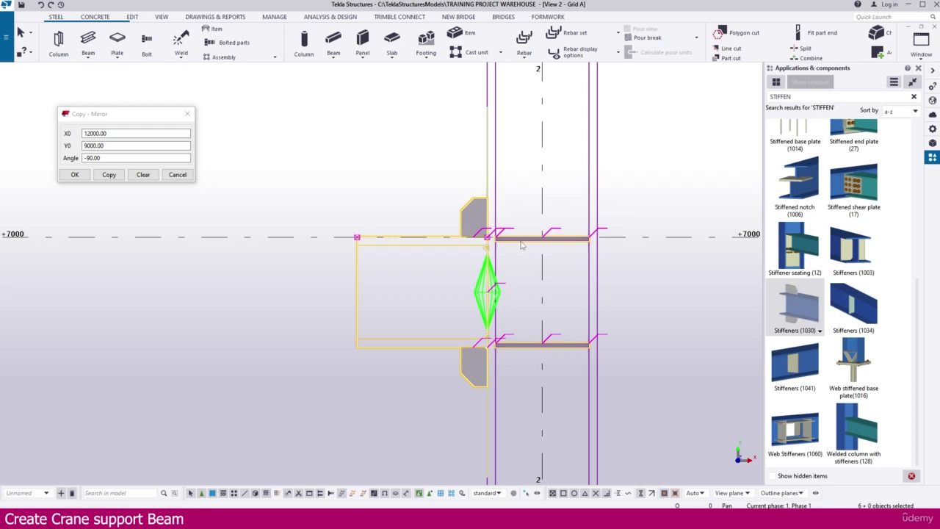
{"action": "scroll", "coordinate": [478, 294], "scroll_direction": "down", "scroll_amount": 5}
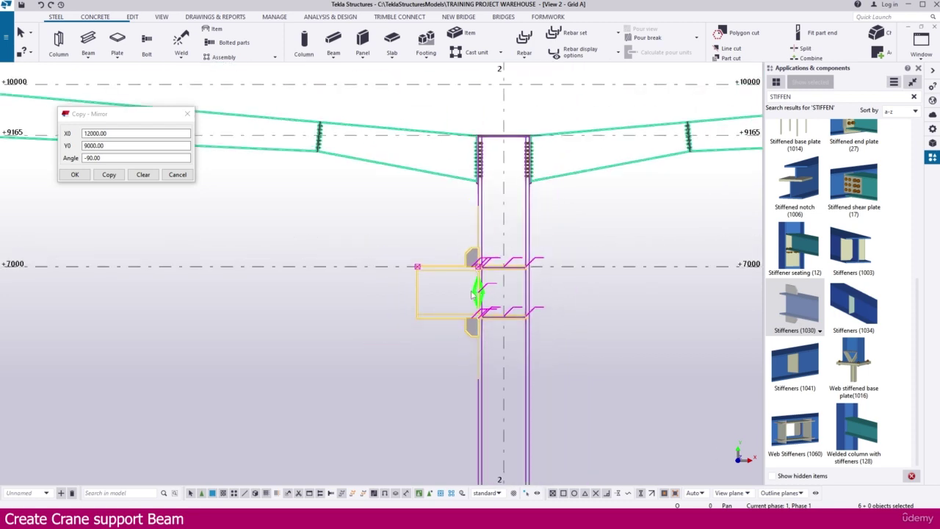
{"action": "scroll", "coordinate": [508, 297], "scroll_direction": "down", "scroll_amount": 5}
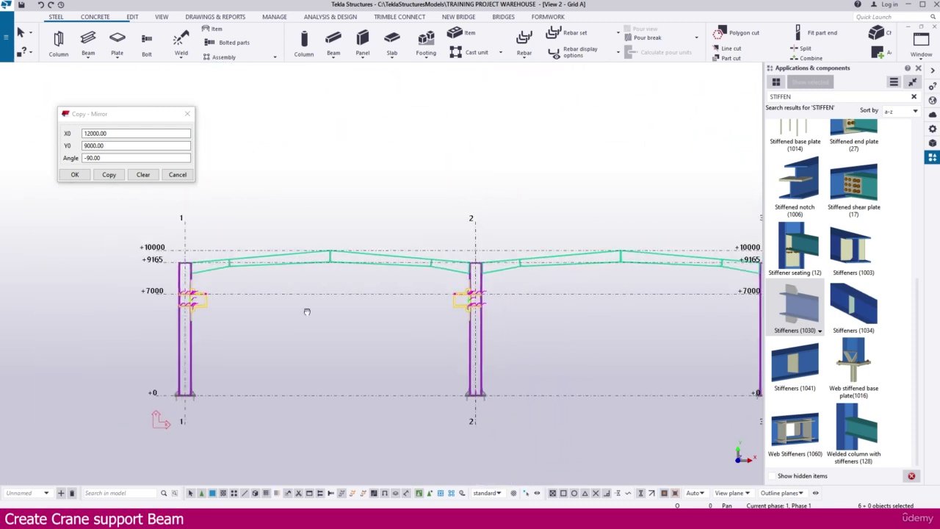
{"action": "right_click", "coordinate": [326, 298]}
{"action": "mouse_move", "coordinate": [359, 109]}
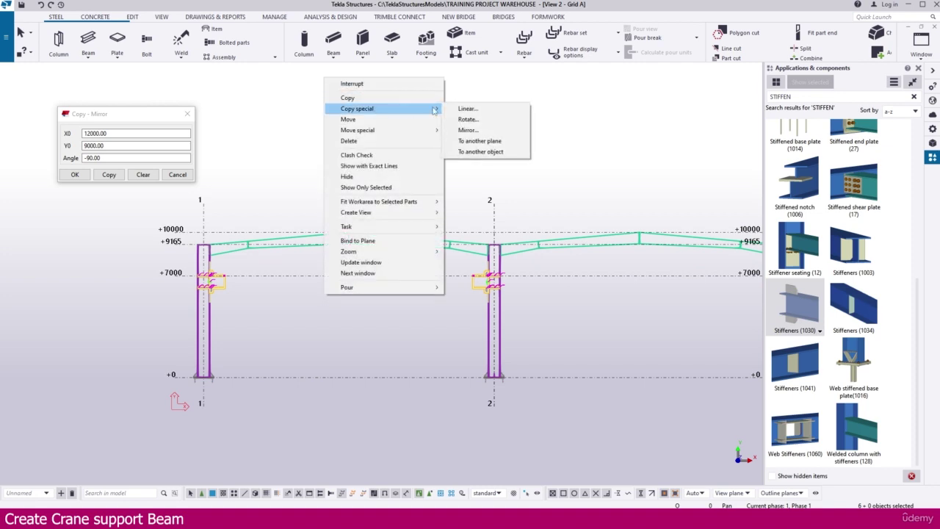
{"action": "left_click", "coordinate": [485, 130]}
{"action": "scroll", "coordinate": [522, 201], "scroll_direction": "up", "scroll_amount": 5}
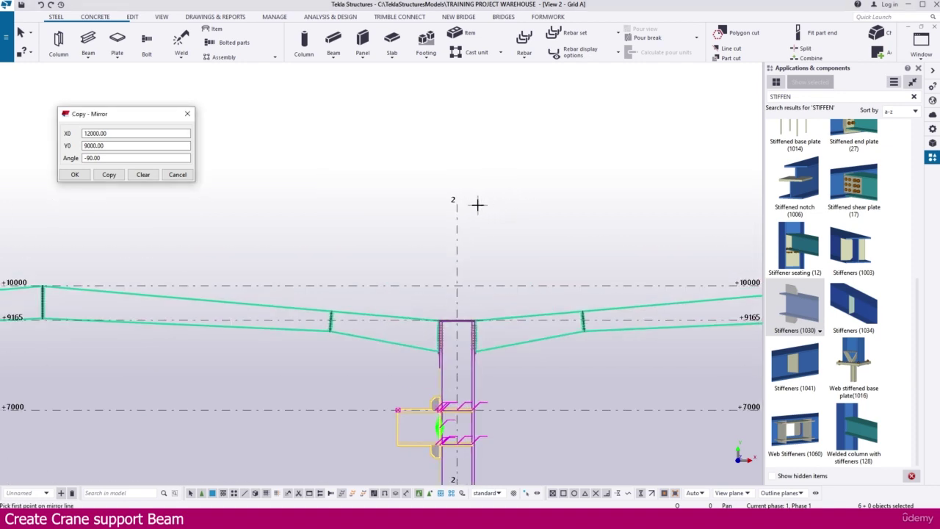
{"action": "left_click", "coordinate": [454, 199]}
{"action": "left_click", "coordinate": [456, 264]}
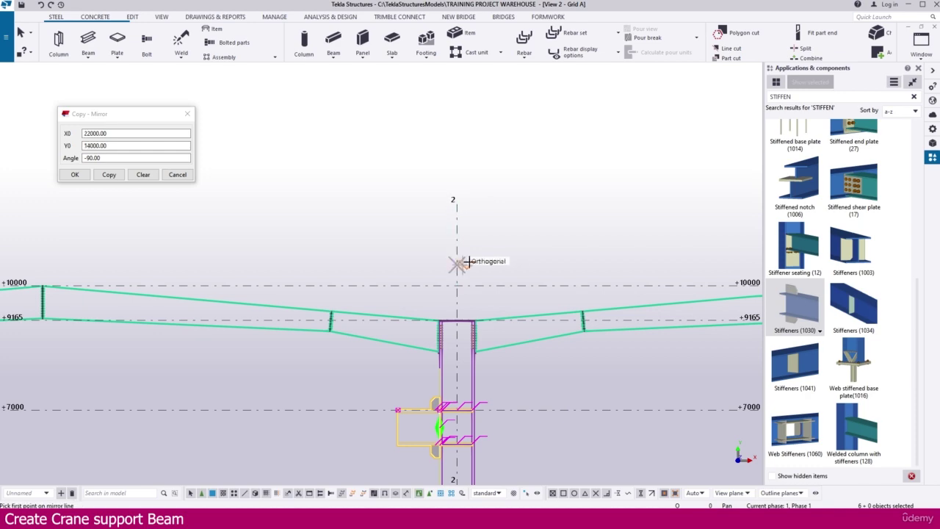
{"action": "left_click", "coordinate": [109, 175]}
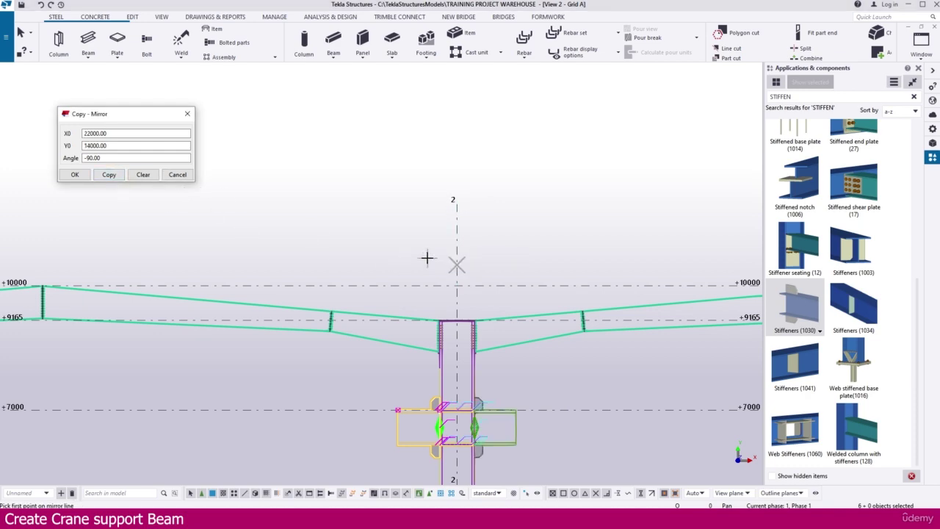
{"action": "scroll", "coordinate": [433, 271], "scroll_direction": "down", "scroll_amount": 5}
{"action": "scroll", "coordinate": [605, 294], "scroll_direction": "up", "scroll_amount": 2}
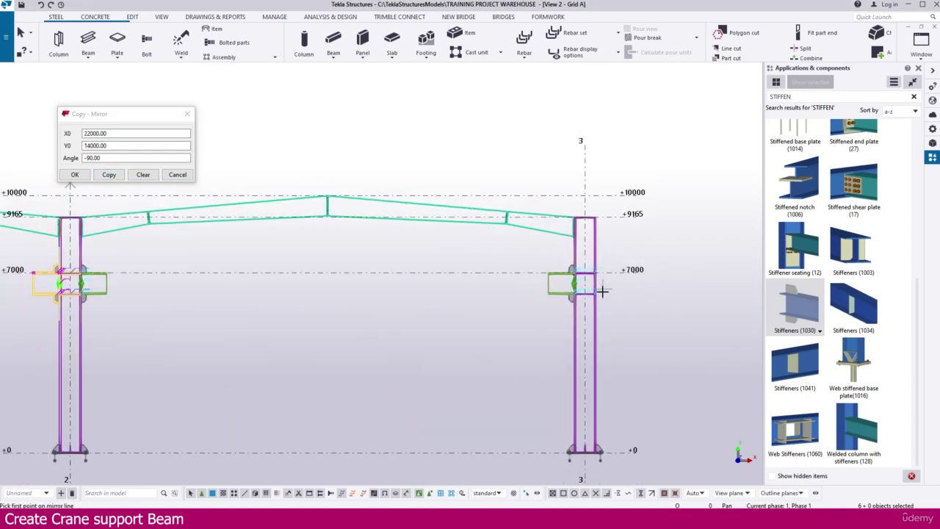
{"action": "scroll", "coordinate": [605, 290], "scroll_direction": "down", "scroll_amount": 2}
{"action": "right_click", "coordinate": [490, 280]}
{"action": "left_click", "coordinate": [533, 289]}
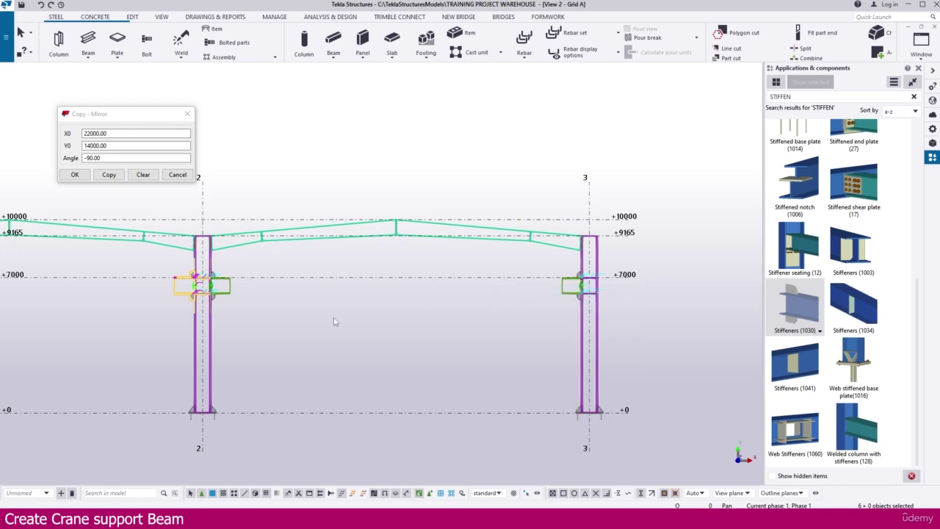
Examine the column stiffeners between the two crane beams at grid 2 and compare them with the connection at grid 1
{"action": "scroll", "coordinate": [168, 277], "scroll_direction": "up", "scroll_amount": 5}
{"action": "scroll", "coordinate": [242, 278], "scroll_direction": "up", "scroll_amount": 5}
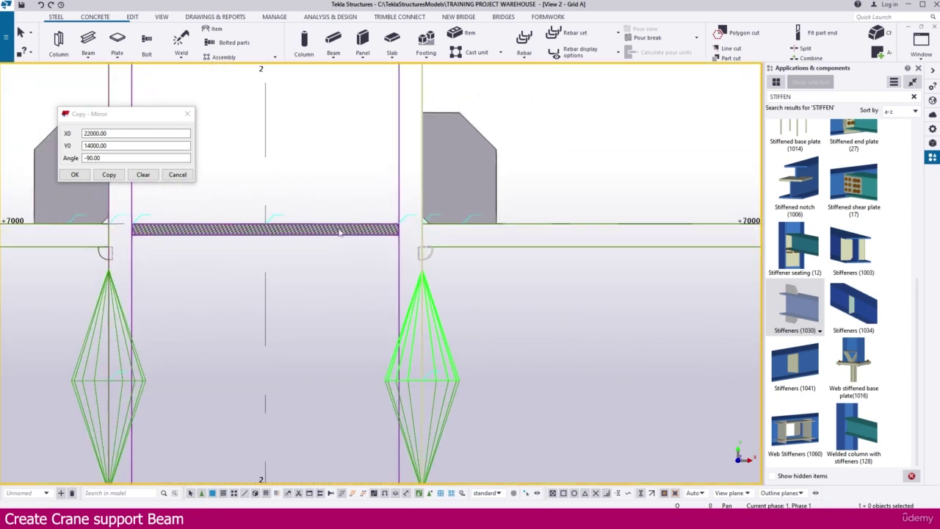
{"action": "scroll", "coordinate": [309, 234], "scroll_direction": "up", "scroll_amount": 3}
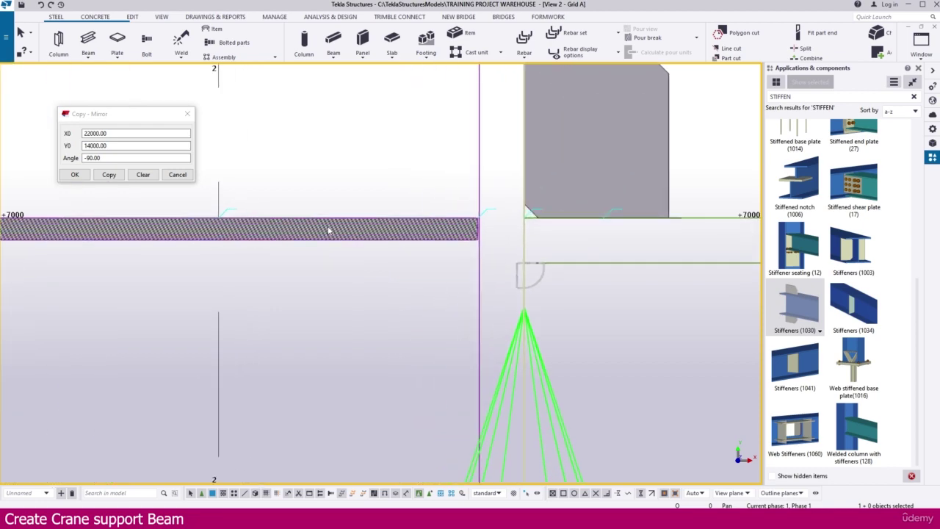
{"action": "scroll", "coordinate": [329, 230], "scroll_direction": "down", "scroll_amount": 9}
{"action": "middle_click_drag", "start_coordinate": [68, 307], "coordinate": [463, 298]}
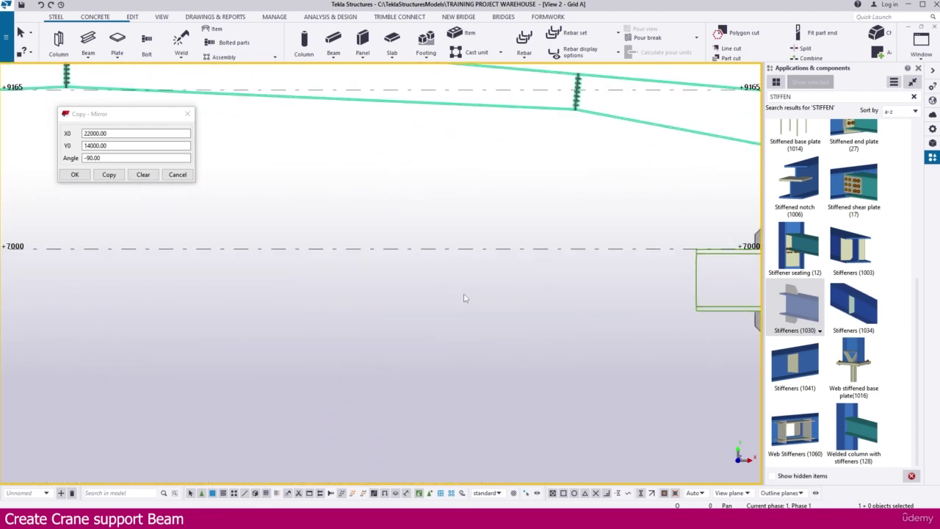
{"action": "middle_click_drag", "start_coordinate": [86, 274], "coordinate": [445, 299]}
{"action": "middle_click_drag", "start_coordinate": [119, 292], "coordinate": [454, 251]}
{"action": "scroll", "coordinate": [44, 241], "scroll_direction": "up", "scroll_amount": 3}
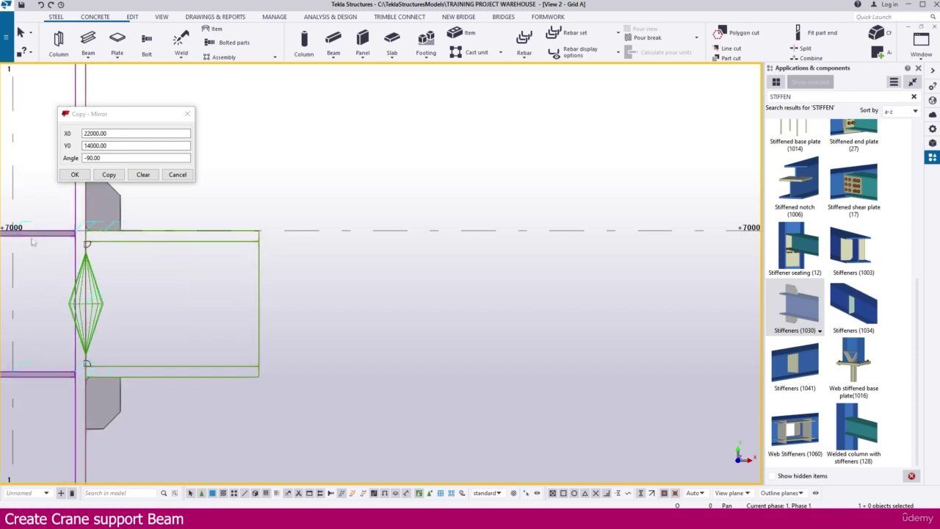
{"action": "scroll", "coordinate": [75, 226], "scroll_direction": "down", "scroll_amount": 1}
{"action": "scroll", "coordinate": [77, 234], "scroll_direction": "down", "scroll_amount": 8}
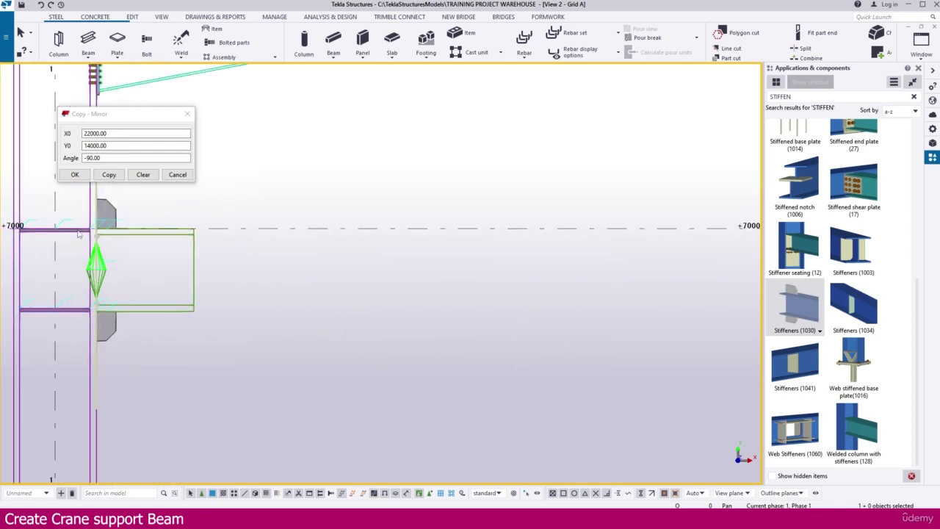
{"action": "middle_click_drag", "start_coordinate": [587, 274], "coordinate": [77, 271]}
{"action": "scroll", "coordinate": [519, 265], "scroll_direction": "down", "scroll_amount": 1}
Try to explode the welded column connection of the crane beam on the grid 3 side of the grid 2 column
{"action": "scroll", "coordinate": [519, 264], "scroll_direction": "up", "scroll_amount": 5}
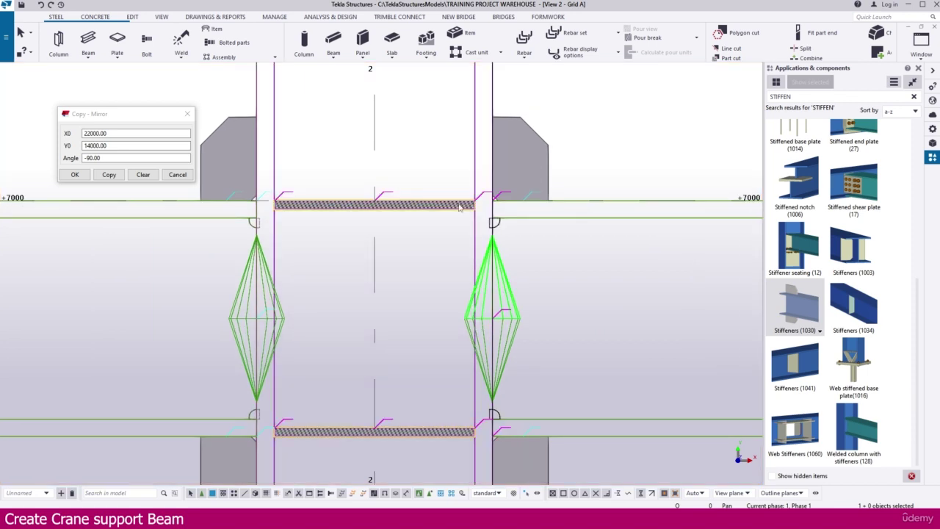
{"action": "right_click", "coordinate": [459, 207]}
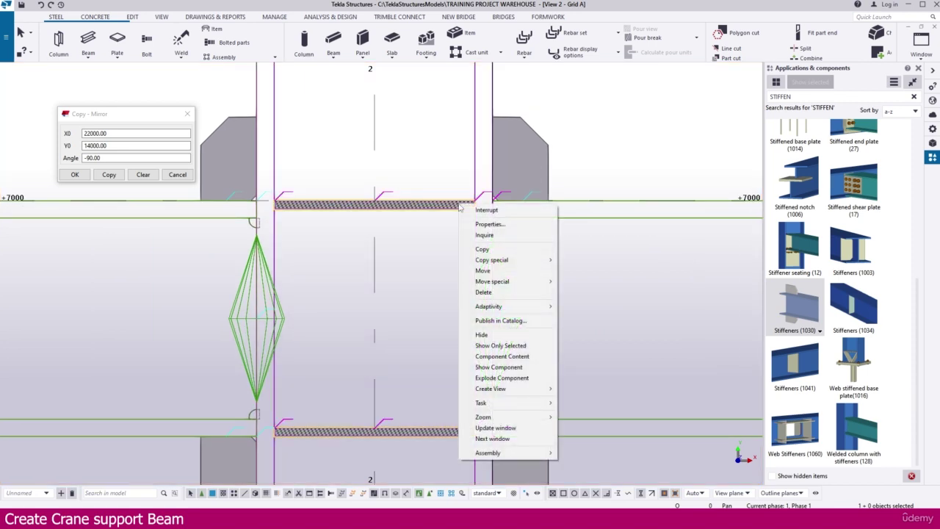
{"action": "left_click", "coordinate": [519, 379]}
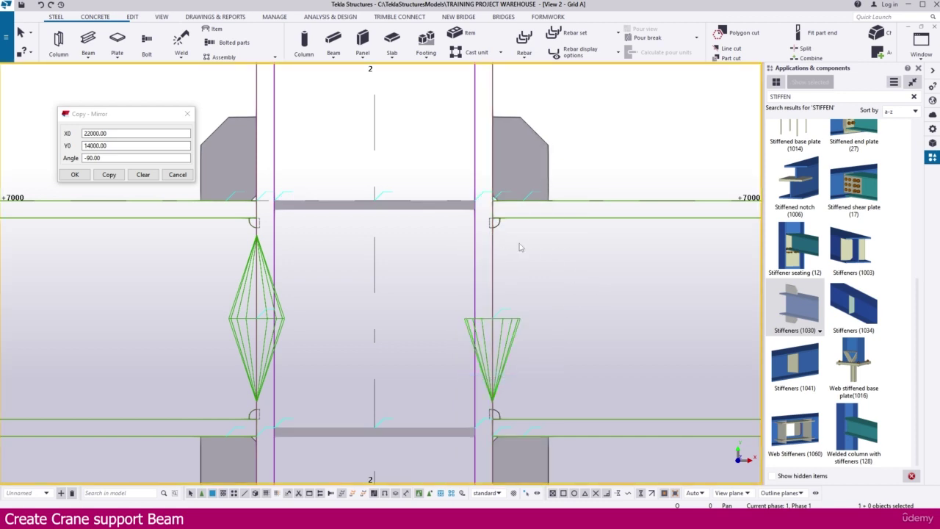
{"action": "key", "text": "ctrl+z"}
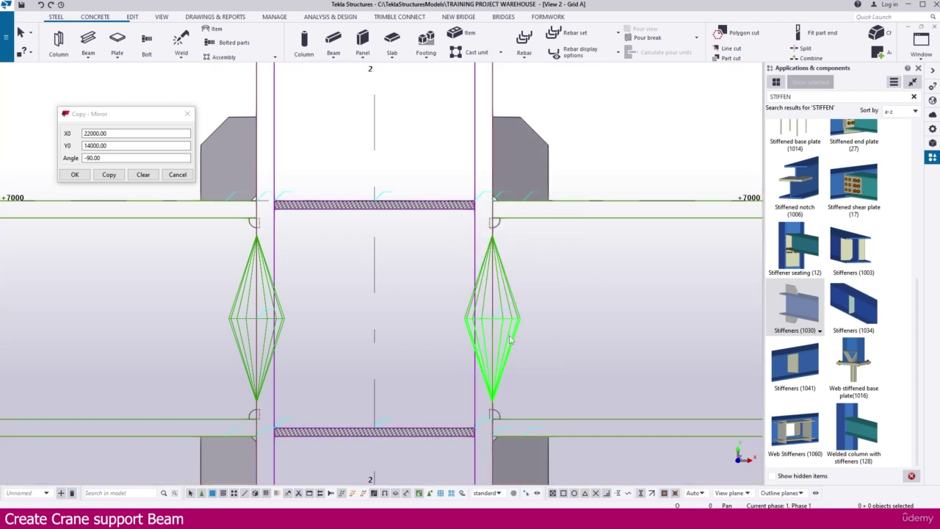
Set the top NS and top FS stiffener thicknesses to 0 for the grid 2 column connection on the grid 3 side
{"action": "left_click", "coordinate": [446, 211]}
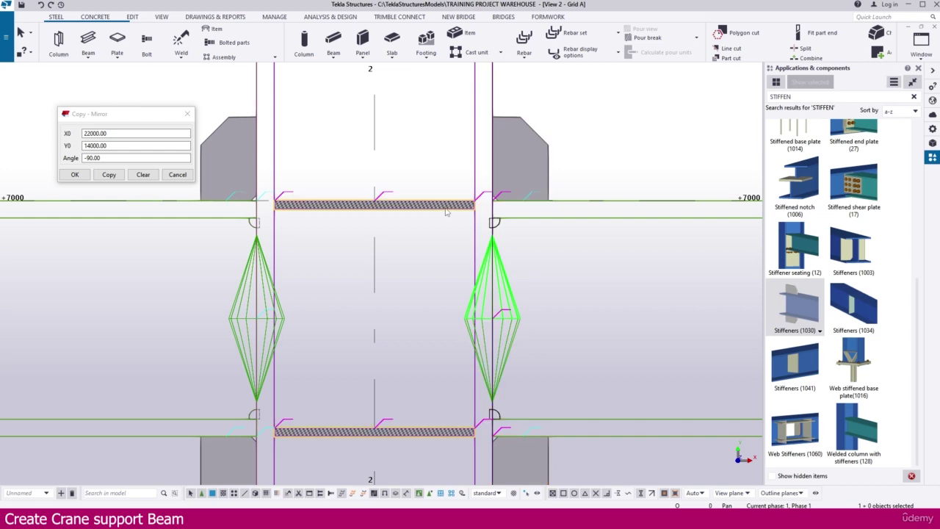
{"action": "double_click", "coordinate": [445, 212]}
{"action": "left_click", "coordinate": [476, 123]}
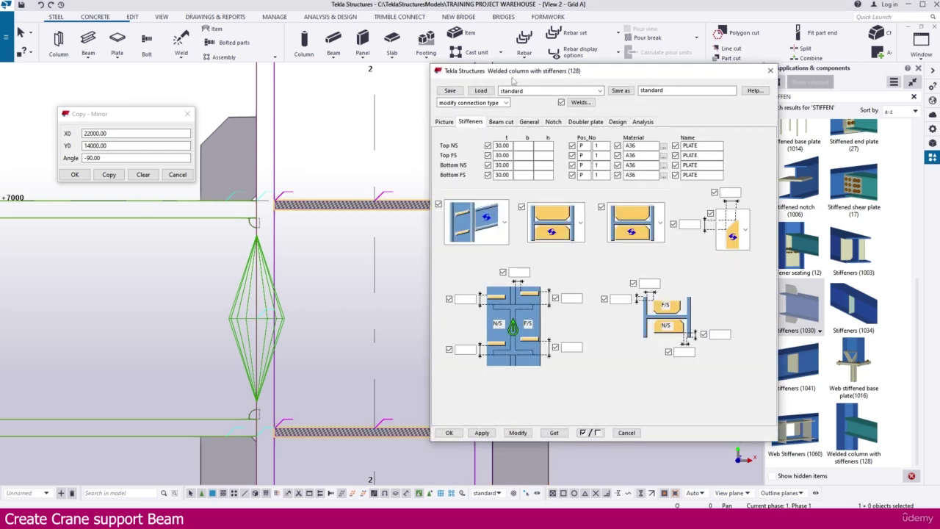
{"action": "left_click_drag", "start_coordinate": [514, 80], "coordinate": [603, 82]}
{"action": "double_click", "coordinate": [596, 148]}
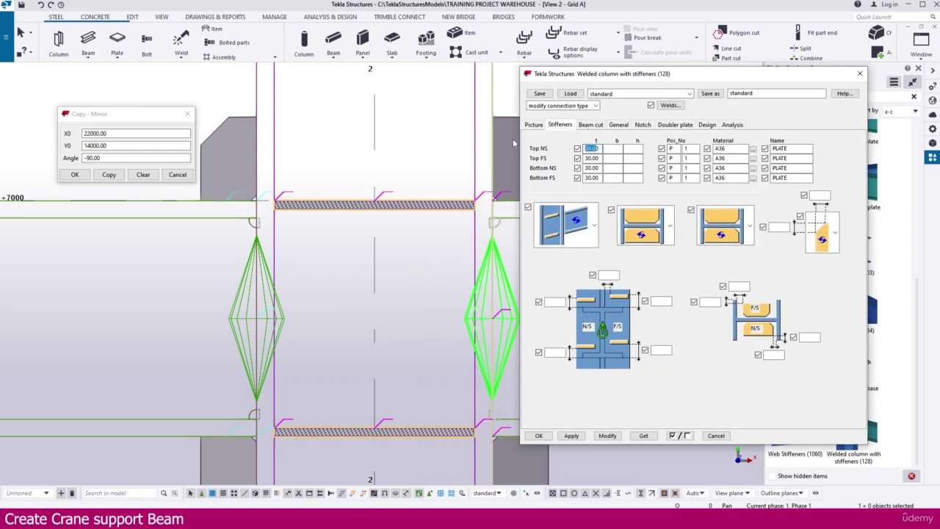
{"action": "type", "text": "0"}
{"action": "left_click_drag", "start_coordinate": [598, 159], "coordinate": [560, 157]}
{"action": "type", "text": "0"}
Set the bottom NS and bottom FS stiffener thicknesses to 0, modify the connection and close its properties
{"action": "double_click", "coordinate": [590, 168]}
{"action": "type", "text": "00"}
{"action": "double_click", "coordinate": [591, 178]}
{"action": "type", "text": "00"}
{"action": "left_click", "coordinate": [607, 435]}
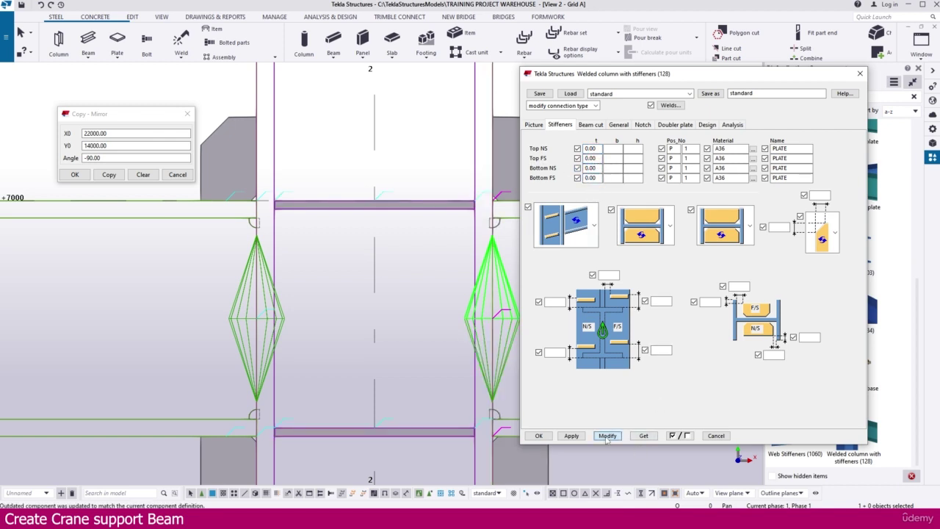
{"action": "left_click", "coordinate": [538, 435]}
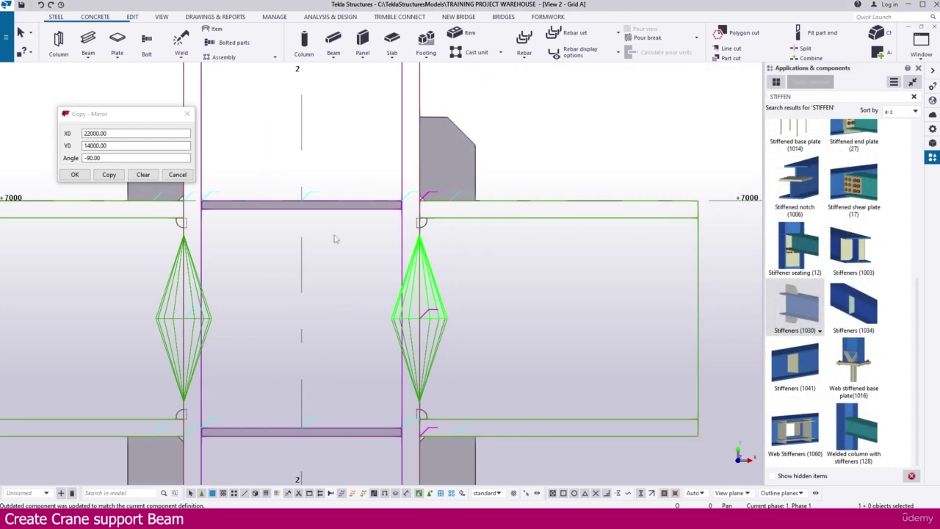
Check the remaining column stiffeners in the other grid 2 connection and inspect the crane beam connection at the grid 3 column
{"action": "left_click", "coordinate": [345, 210]}
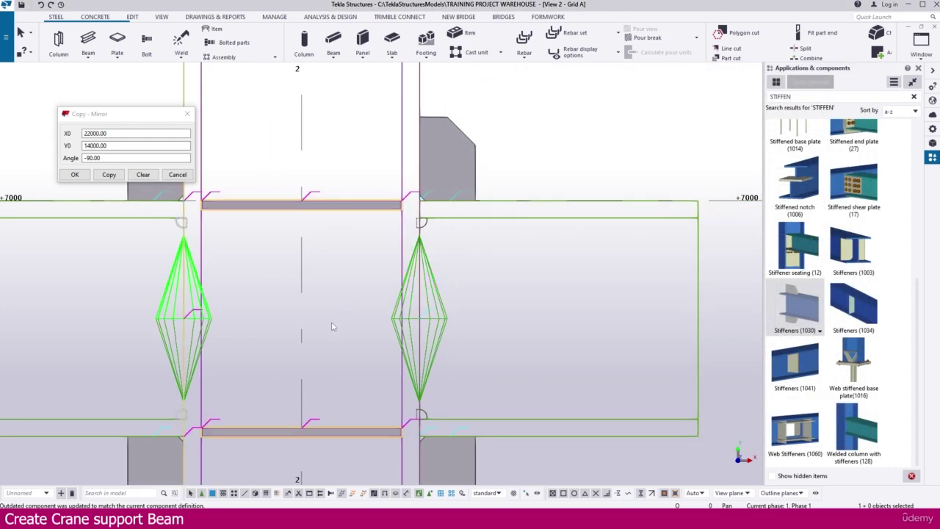
{"action": "scroll", "coordinate": [332, 326], "scroll_direction": "down", "scroll_amount": 6}
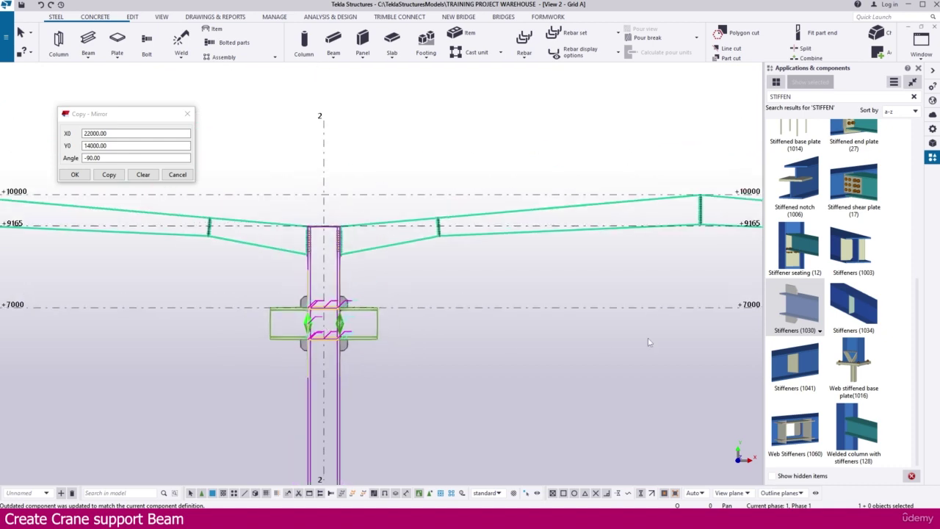
{"action": "middle_click_drag", "start_coordinate": [648, 342], "coordinate": [272, 324]}
{"action": "middle_click_drag", "start_coordinate": [580, 323], "coordinate": [429, 324]}
{"action": "scroll", "coordinate": [591, 294], "scroll_direction": "up", "scroll_amount": 6}
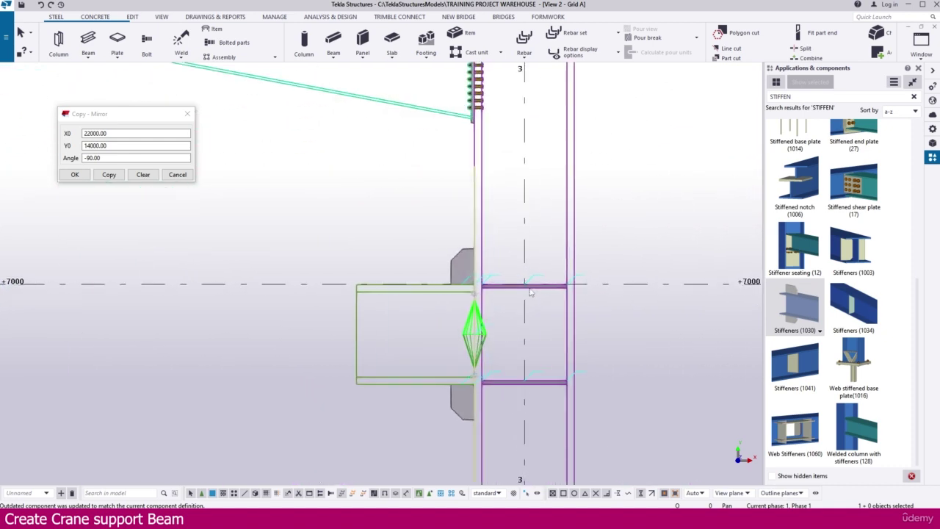